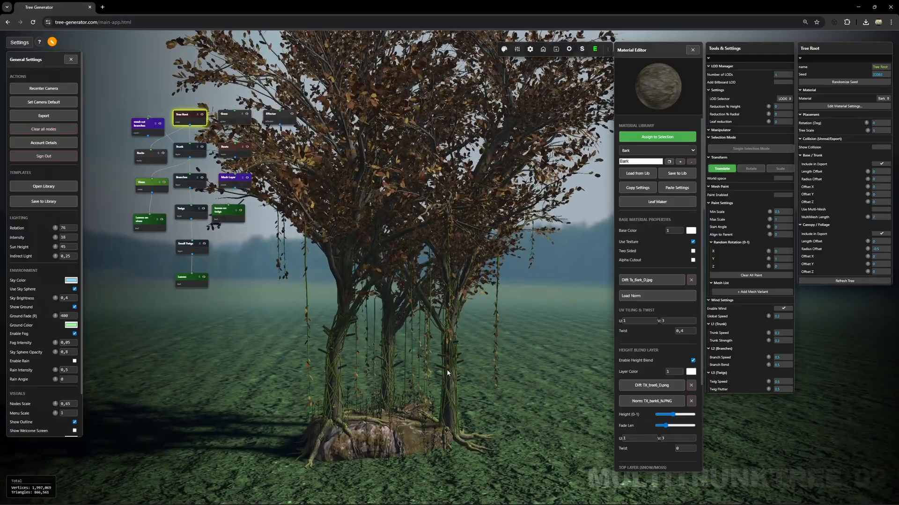
Hide the Rocks and Grass nodes so only the trees remain in the scene.
scroll(447, 373, up, 2)
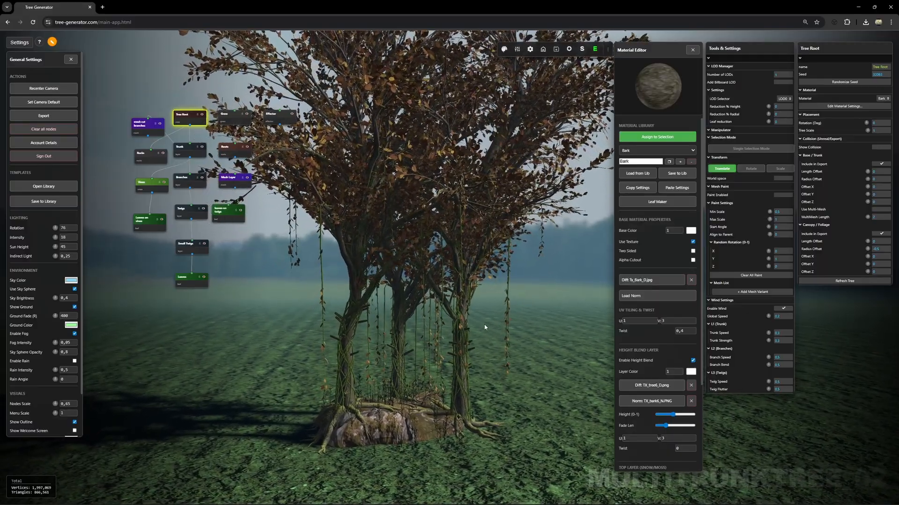
right_drag(474, 323, 460, 353)
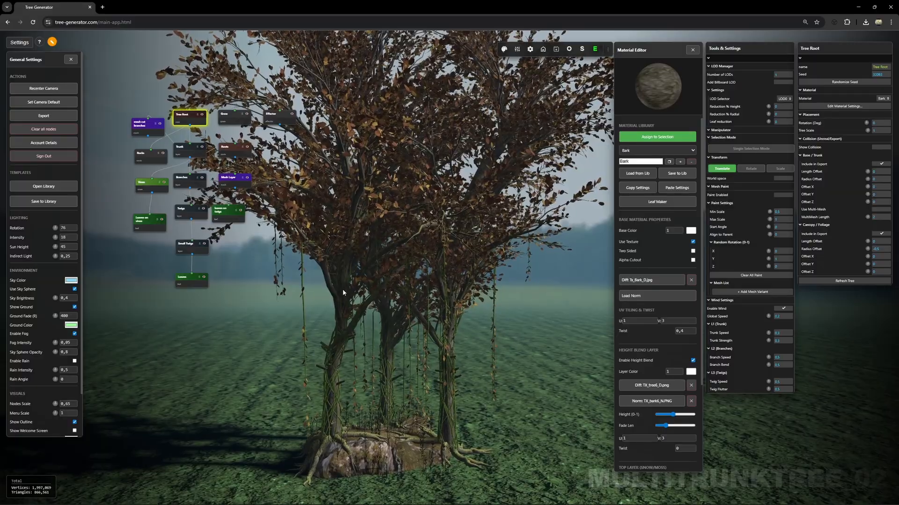
click(151, 157)
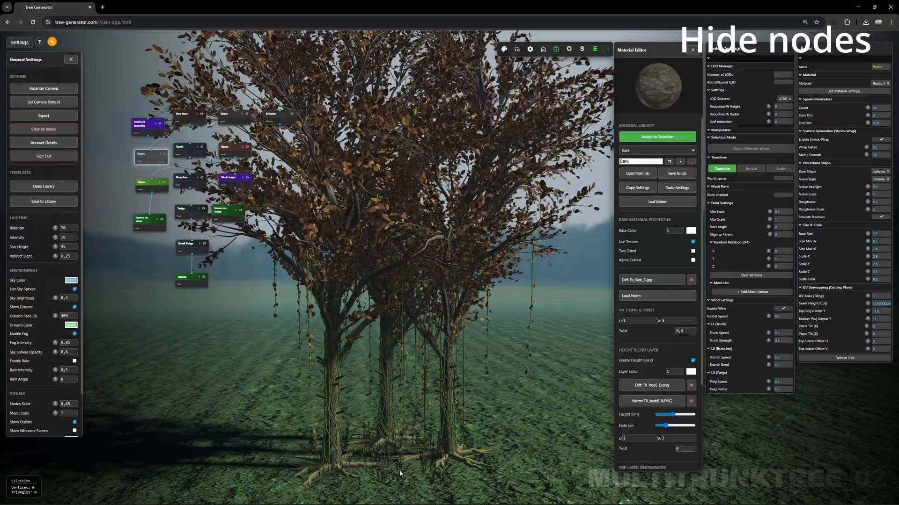
click(251, 118)
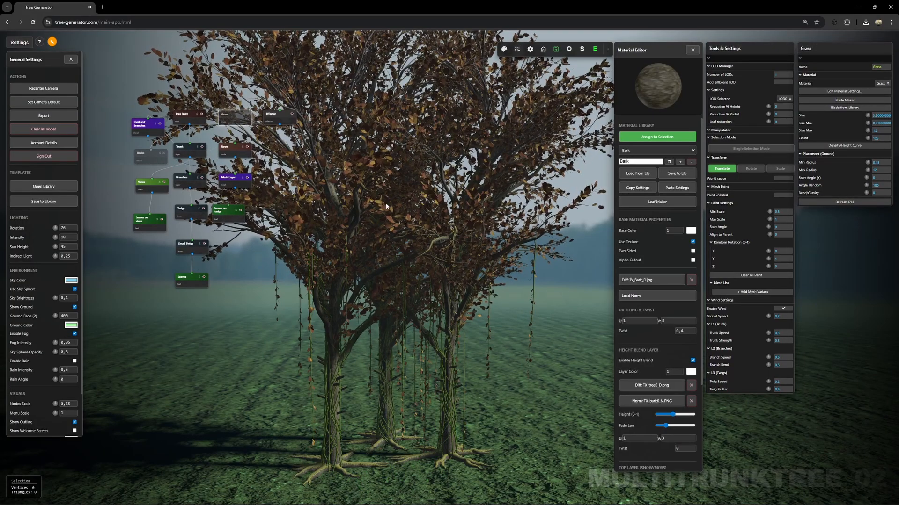
Reduce the Trunk node's tree count to 1 and lower its maximum placement distance to centre the single tree.
click(186, 150)
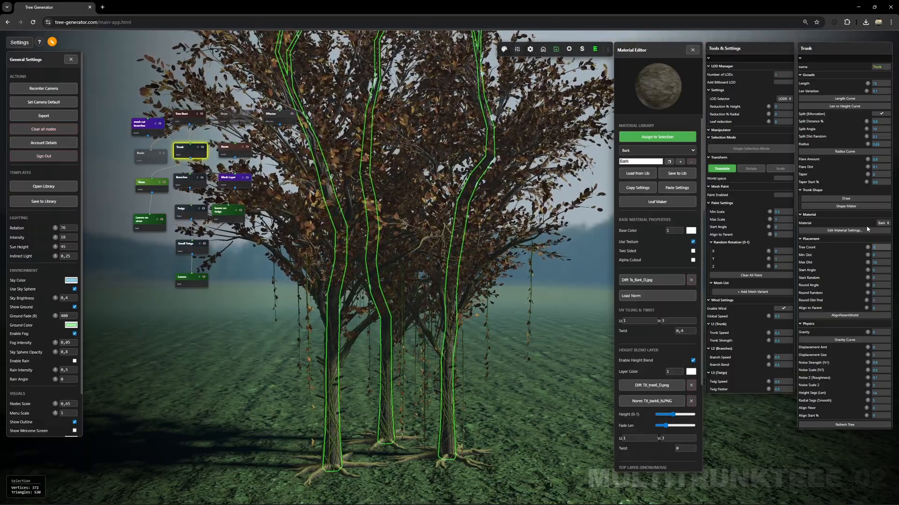
key(Return)
drag(873, 263, 868, 262)
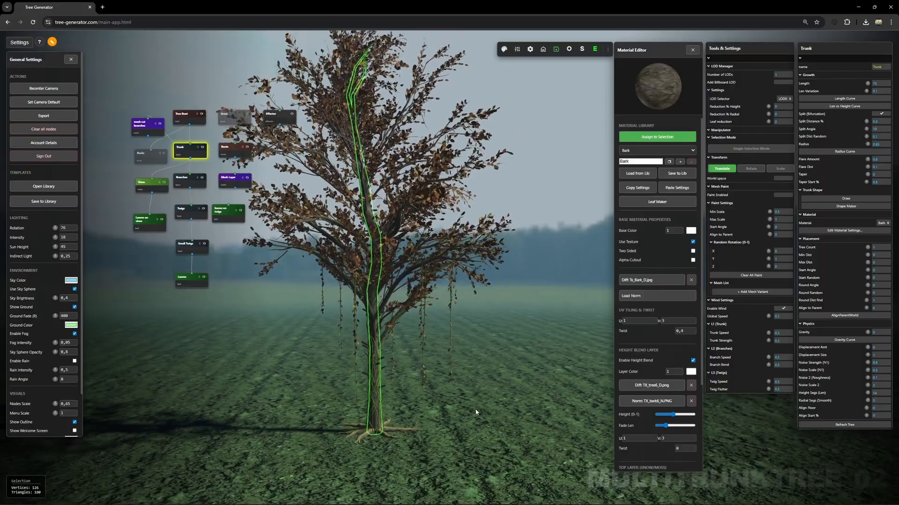
scroll(475, 413, down, 2)
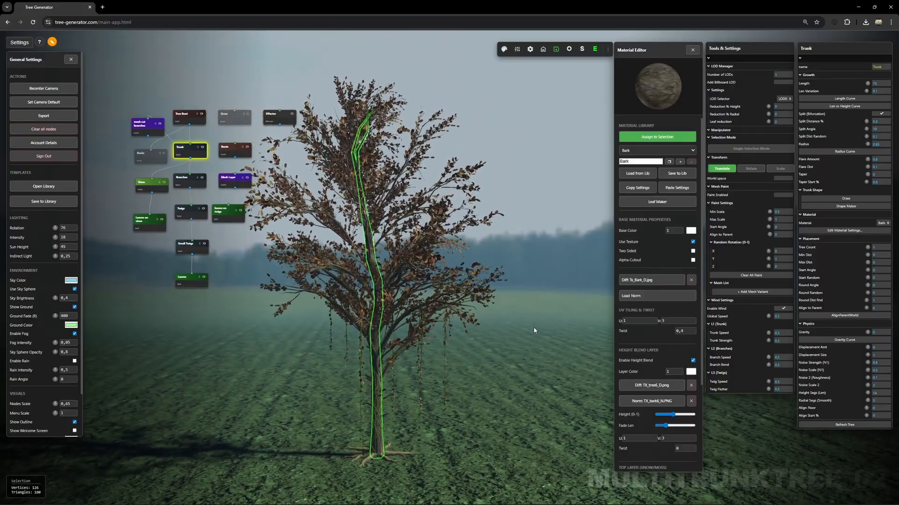
click(534, 331)
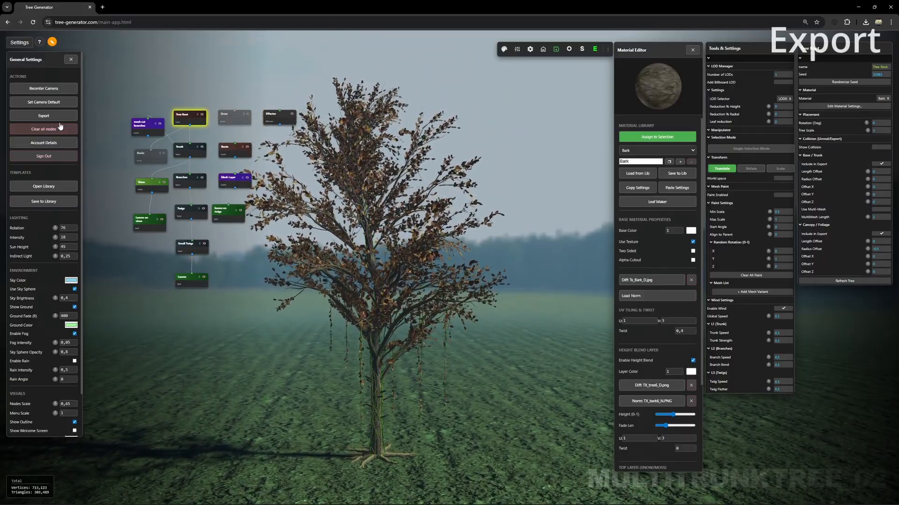
Export the tree as Multitrunktree_02 in GLTF format for Unreal Engine 5.6 with scale multiplier 0,264 and no LODs.
click(43, 116)
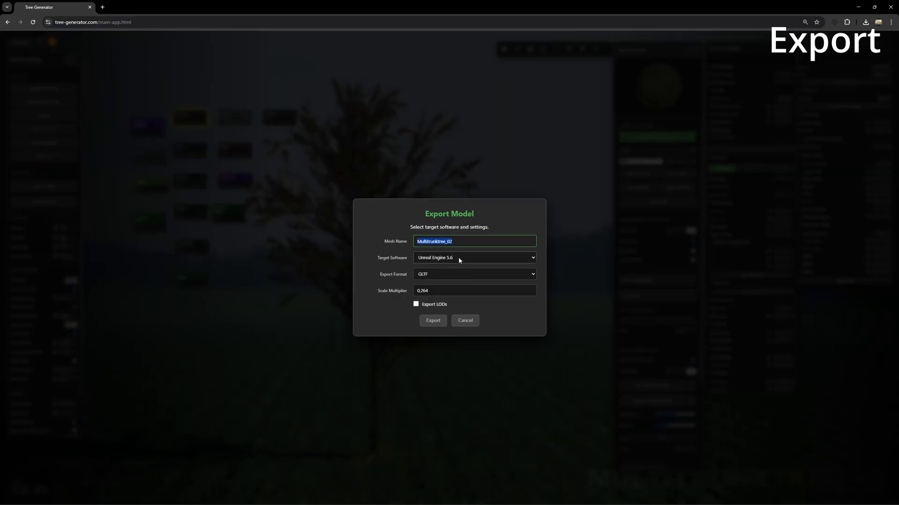
click(459, 258)
click(459, 257)
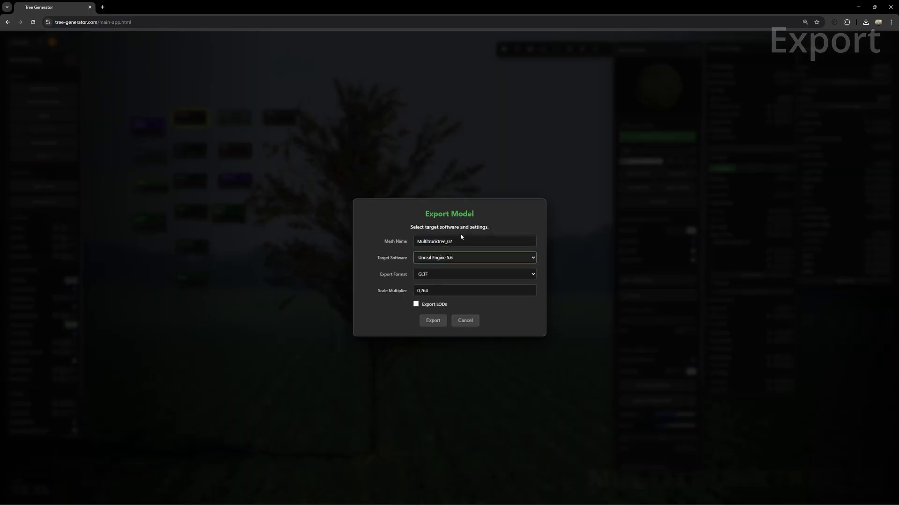
click(434, 321)
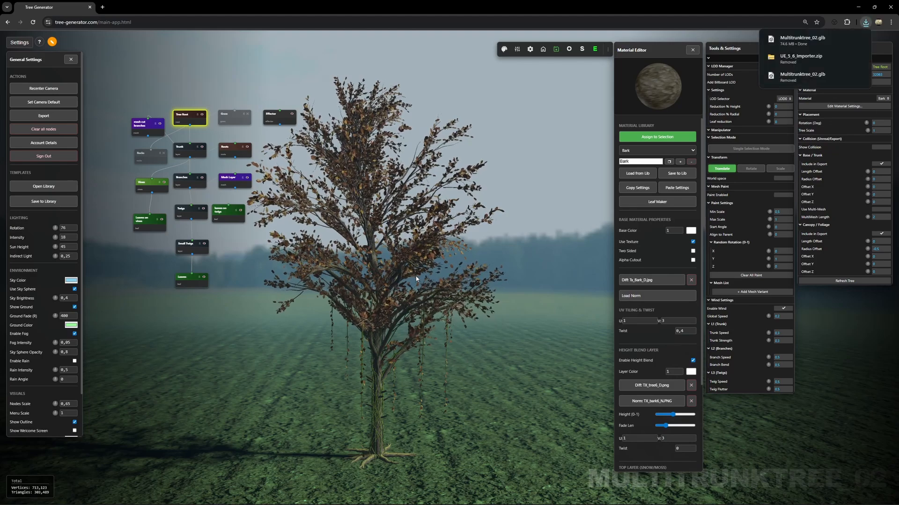
drag(898, 74, 898, 141)
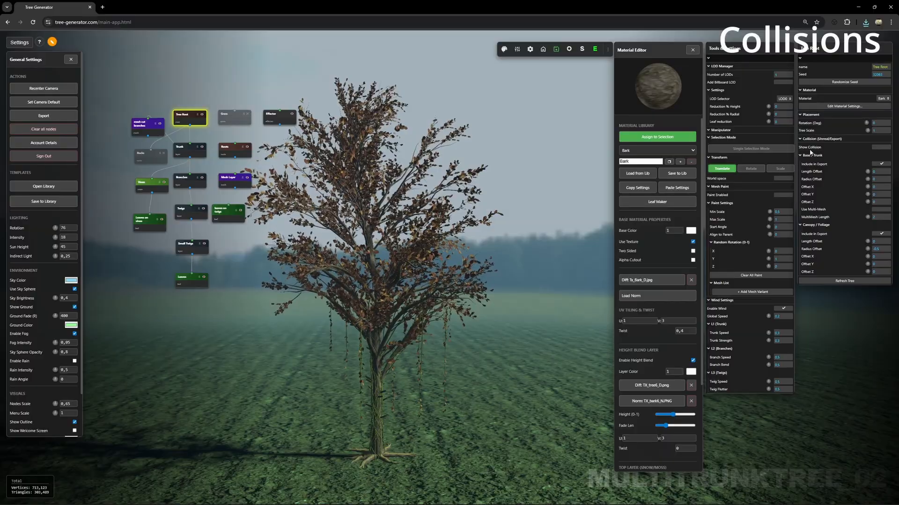
Shrink the canopy collision's radius offset with collision shown, and re-export the tree as Multitrunktree_02 in GLTF for Unreal Engine 5.6.
click(878, 148)
scroll(524, 181, up, 5)
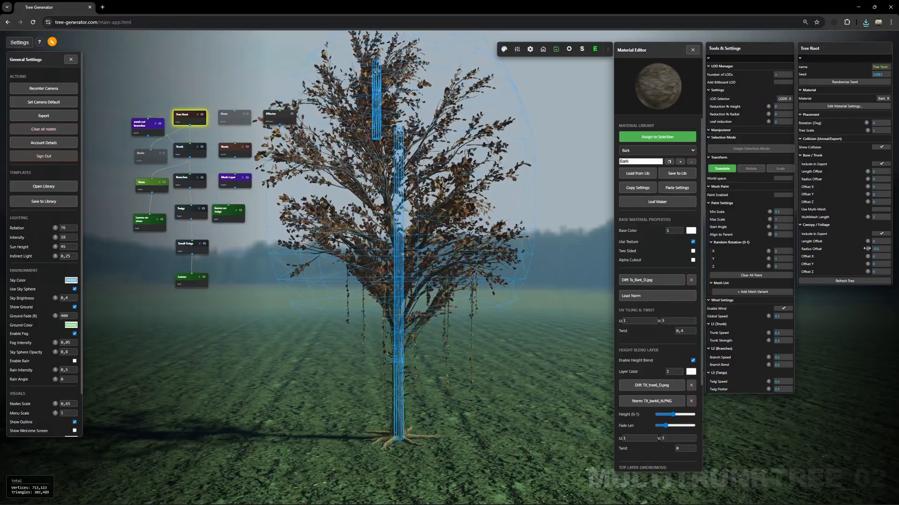
drag(854, 251, 828, 252)
drag(553, 243, 535, 265)
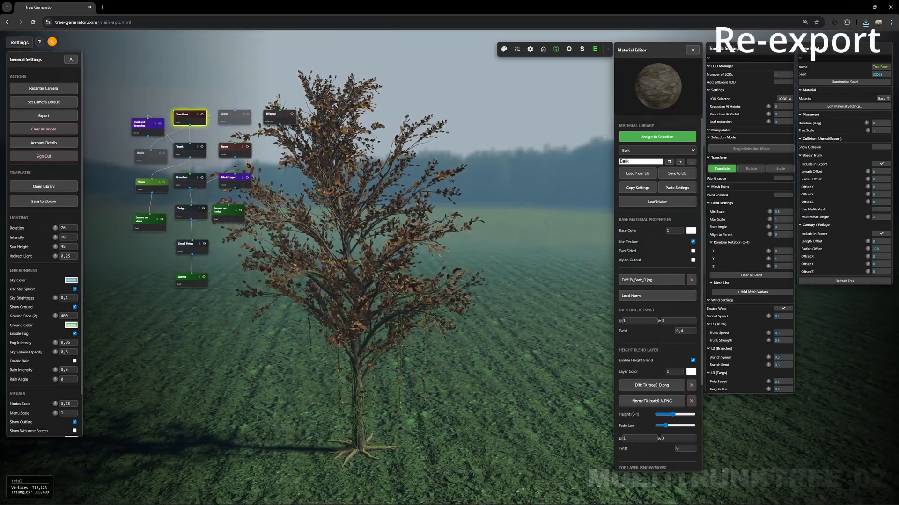
click(43, 116)
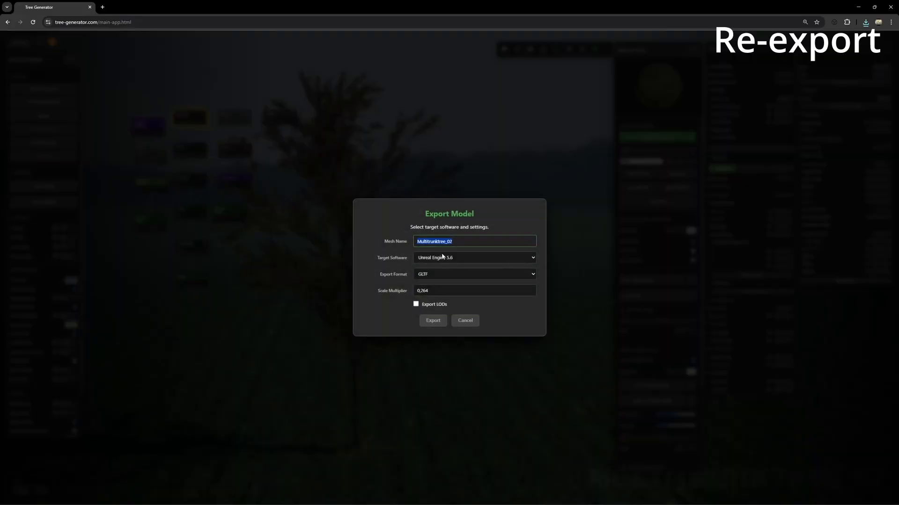
click(435, 322)
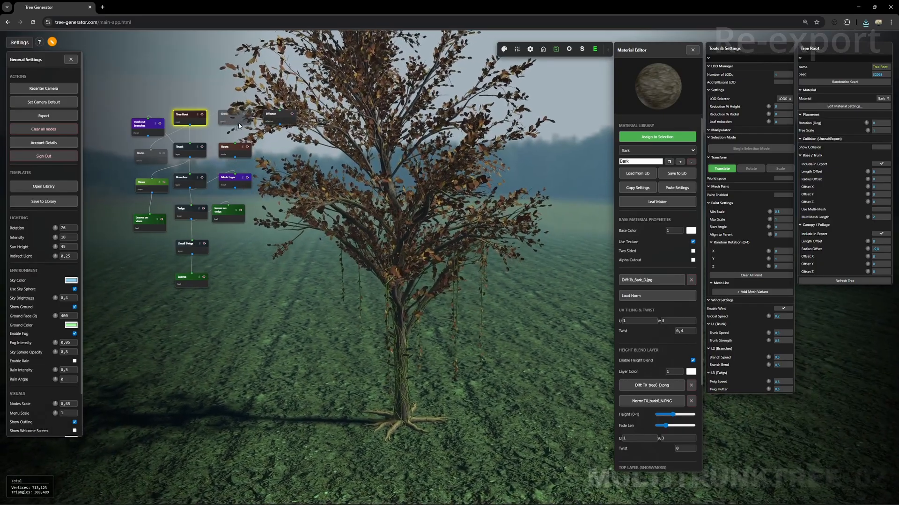
Isolate the Rocks node so only the rock is shown, and select the rock for editing.
click(160, 154)
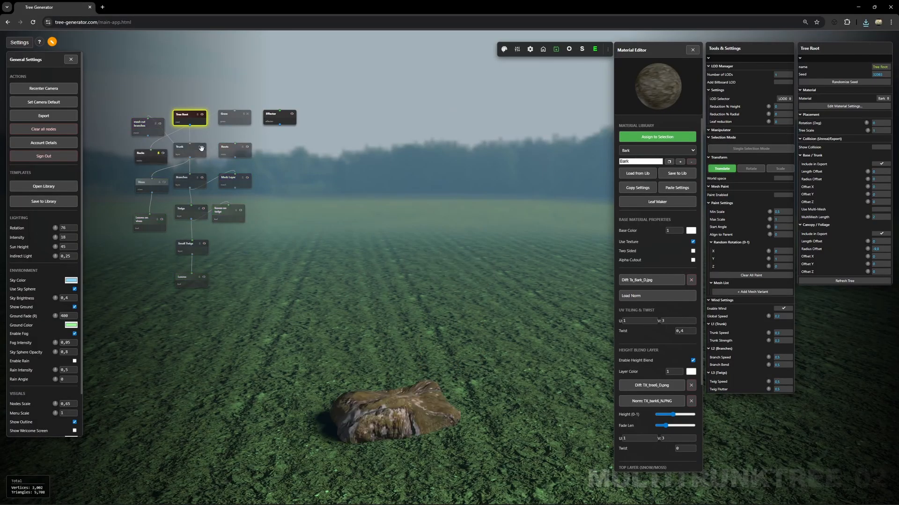
right_drag(403, 379, 395, 327)
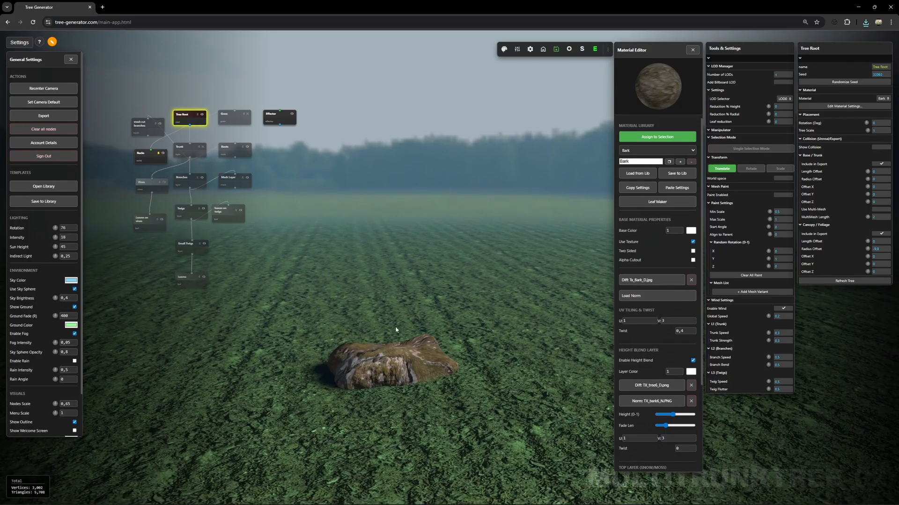
scroll(395, 327, up, 5)
drag(412, 328, 463, 383)
drag(512, 262, 487, 251)
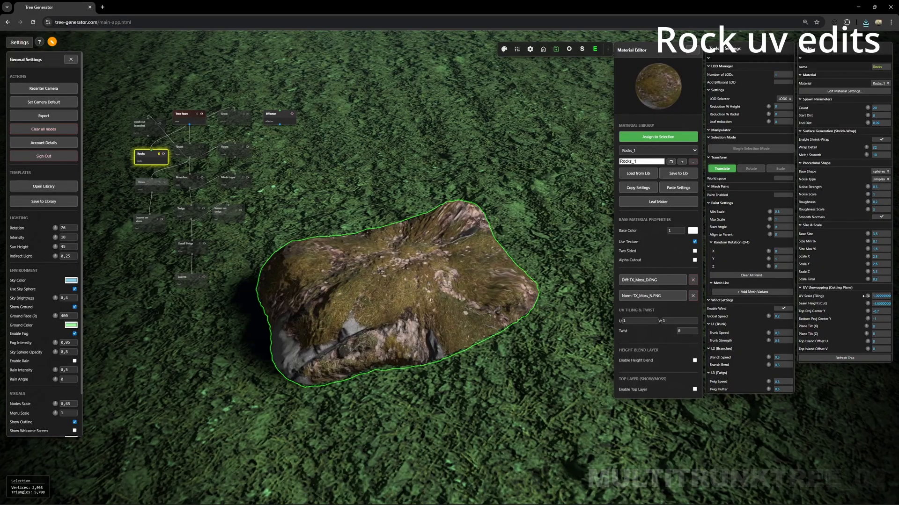
Adjust the rock's UV unwrapping by increasing the UV scale and lowering the seam height and top projection centre.
drag(865, 296, 842, 313)
drag(500, 318, 507, 335)
scroll(508, 334, down, 3)
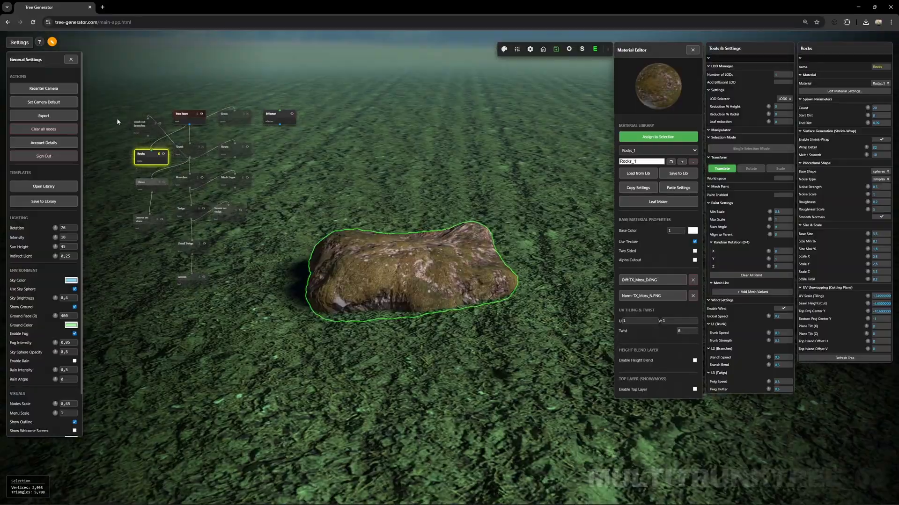
Export the rock under the mesh name rock in GLTF format for Unreal Engine 5.6.
click(44, 116)
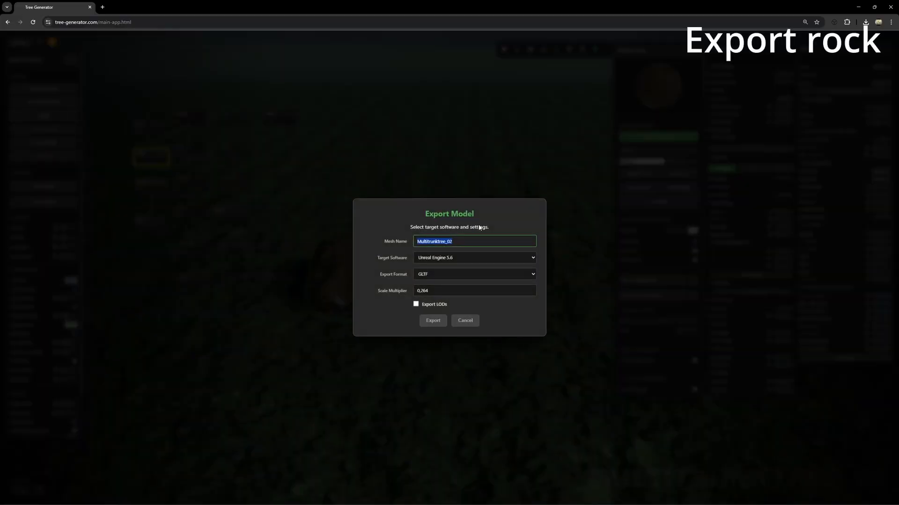
text(rock)
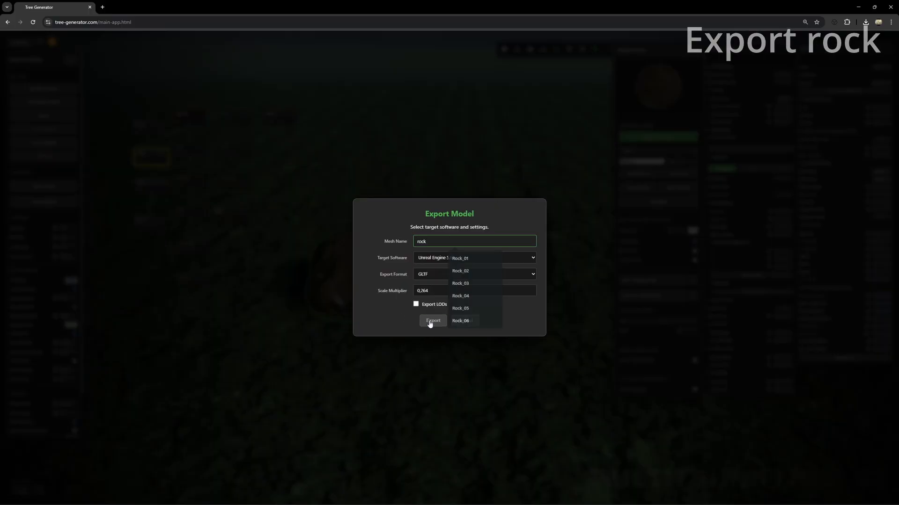
click(428, 320)
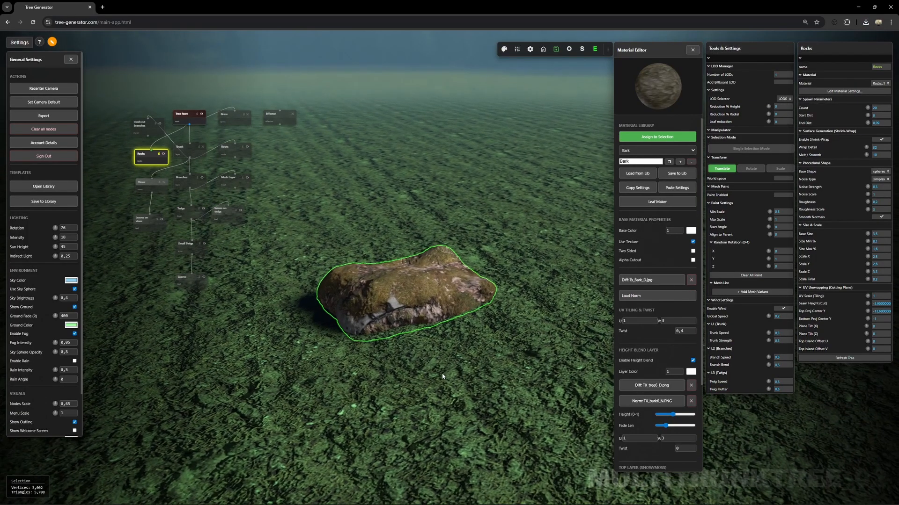
Isolate the Grass node in place of Rocks and reduce its ground placement's Max Radius to 7.
scroll(441, 357, up, 2)
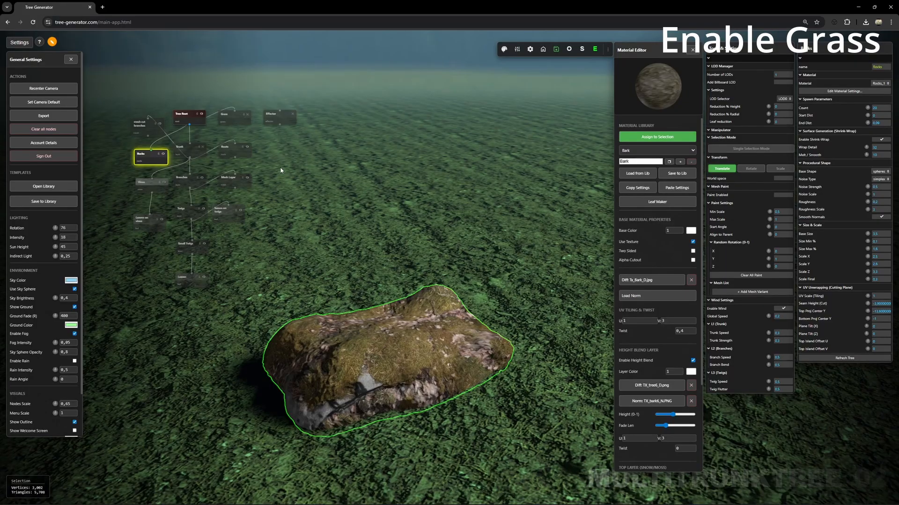
click(163, 155)
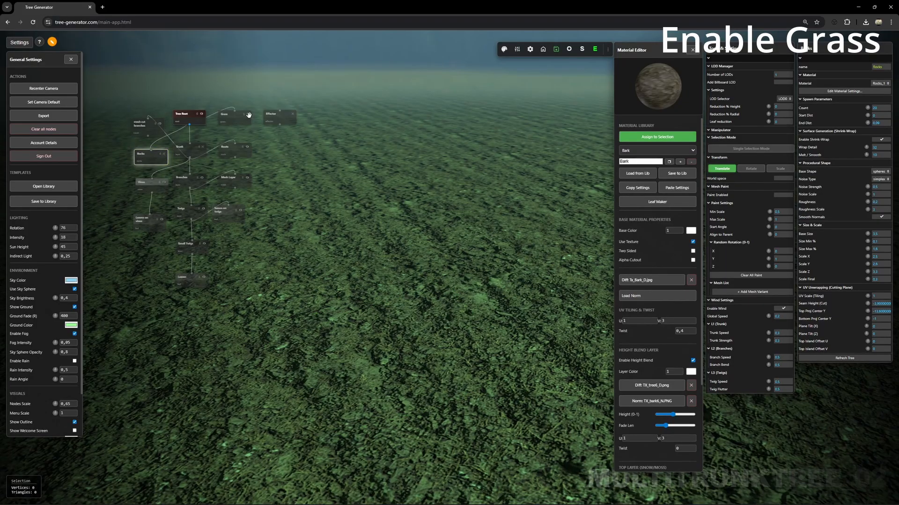
click(247, 114)
scroll(431, 341, up, 5)
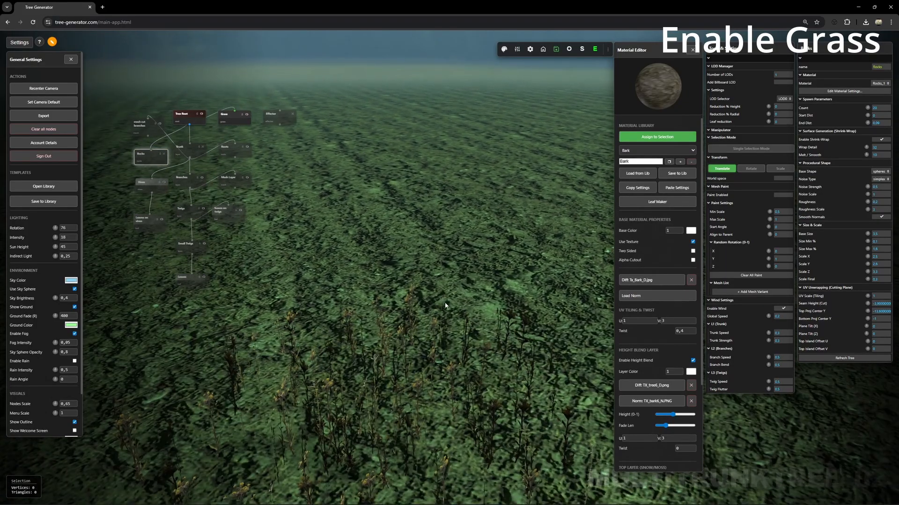
drag(445, 304, 445, 291)
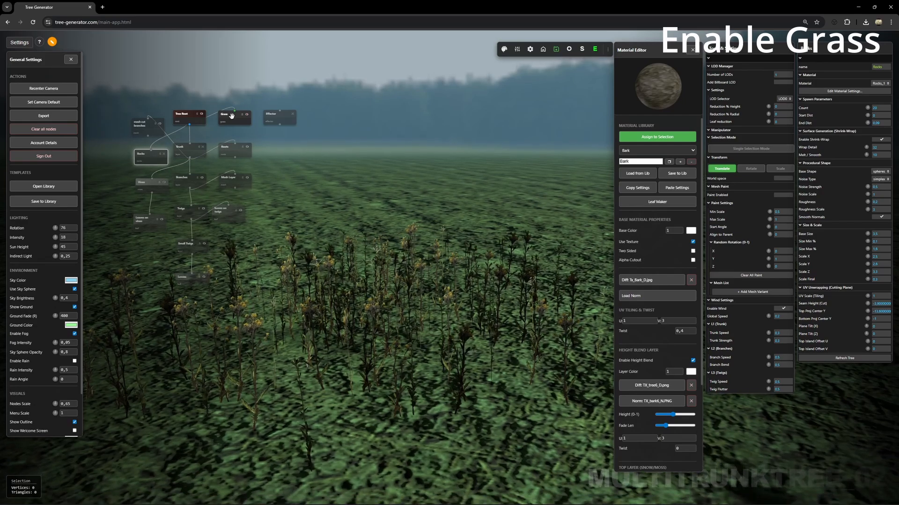
click(232, 115)
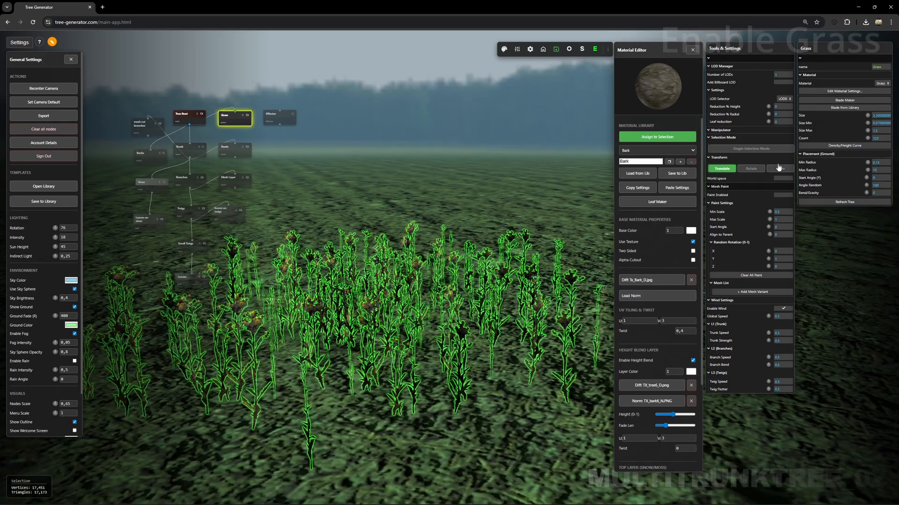
drag(867, 170, 867, 170)
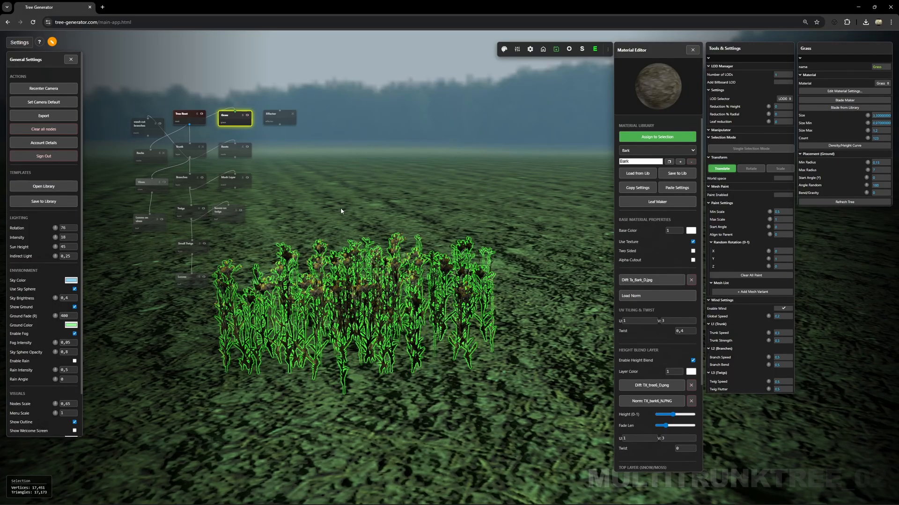
Export the grass under the mesh name plants in GLTF for Unreal Engine 5.6, and bring the UE_project folder window into view.
click(43, 115)
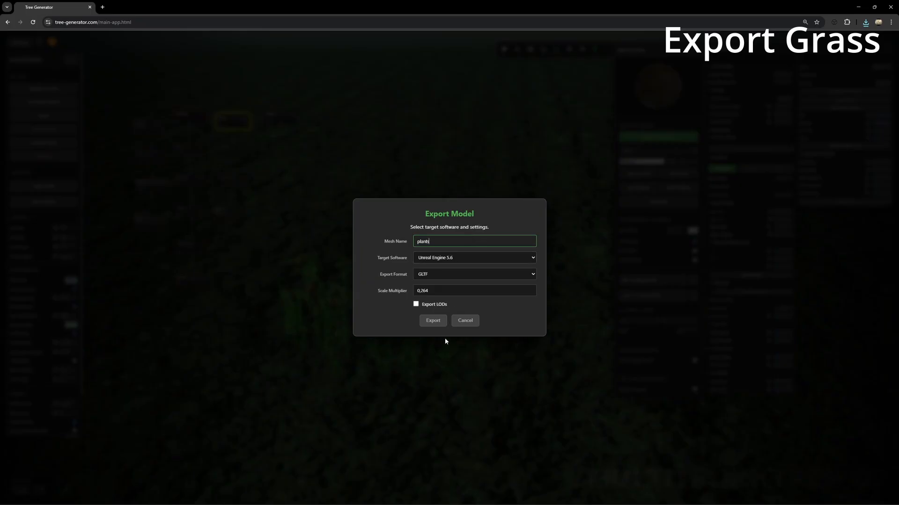
click(432, 322)
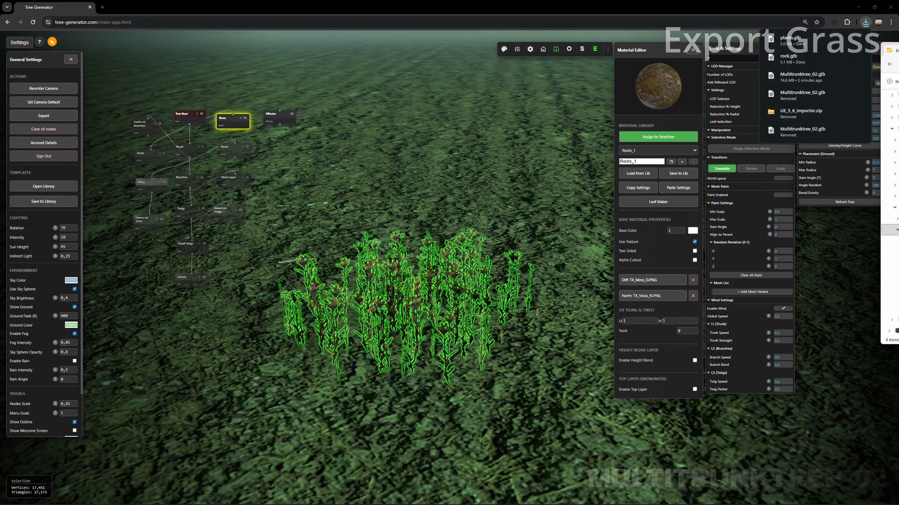
drag(898, 47, 515, 118)
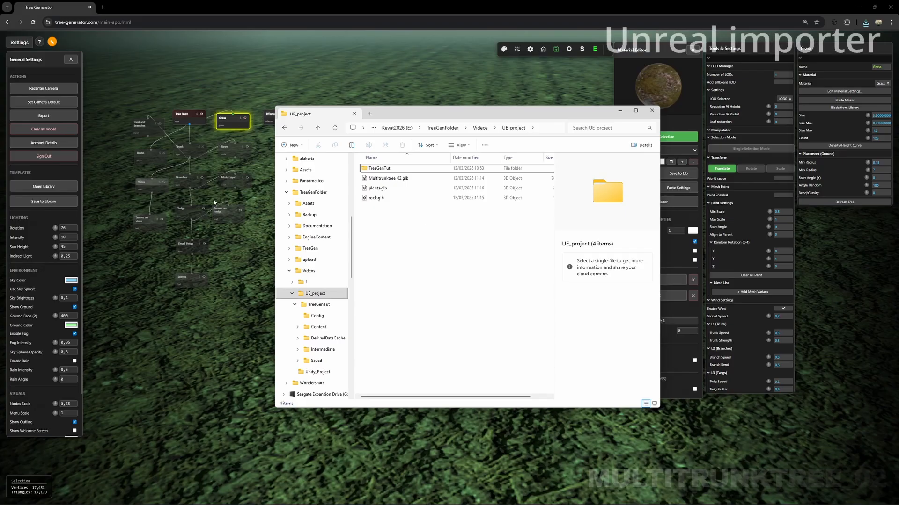
Download UE_5_6_Importer.zip from the Extras of the Tree Library.
click(58, 190)
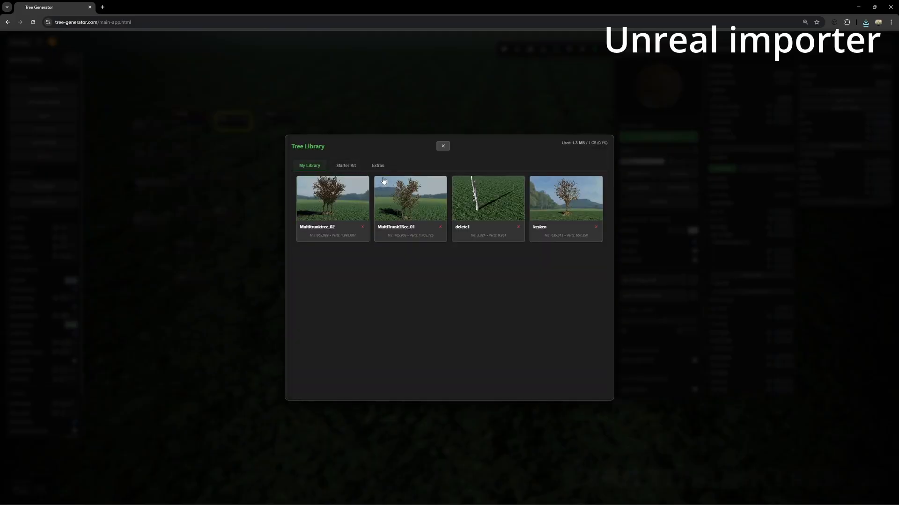
click(378, 166)
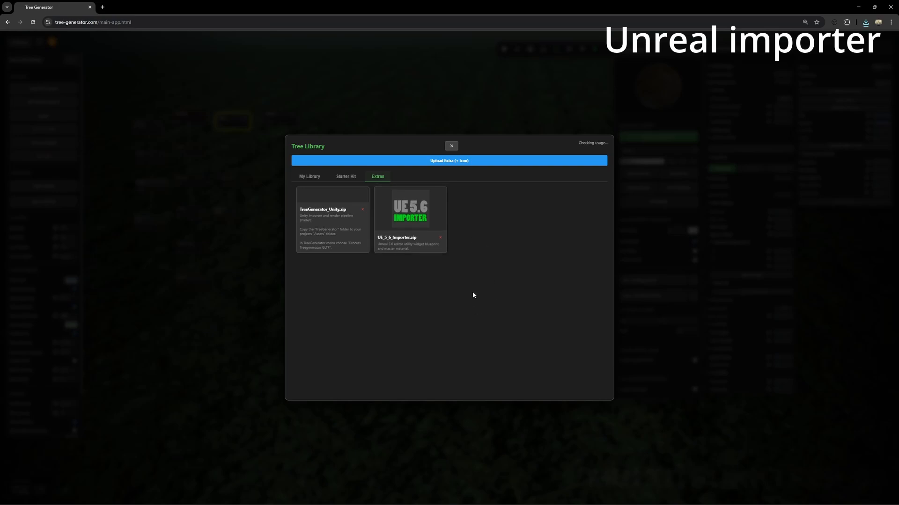
click(403, 218)
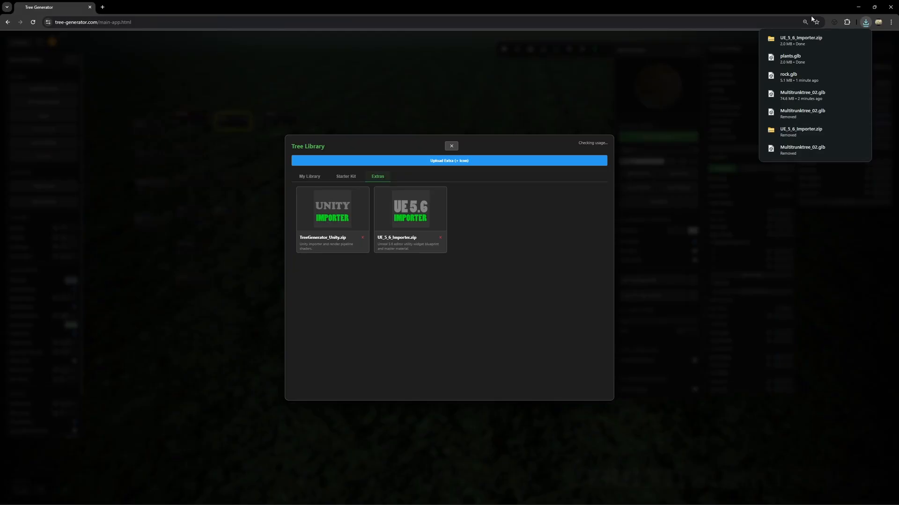
Extract UE_5_6_Importer.zip in the UE_project folder in File Explorer.
click(856, 7)
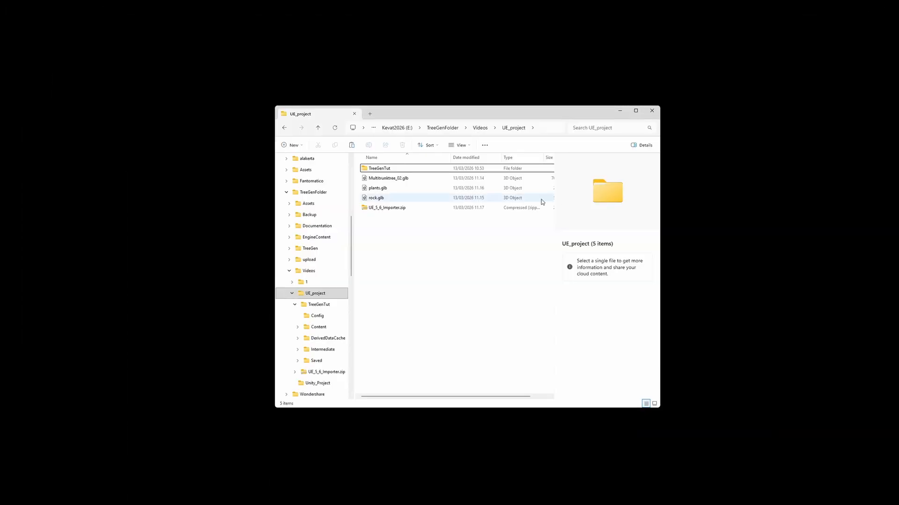
click(392, 211)
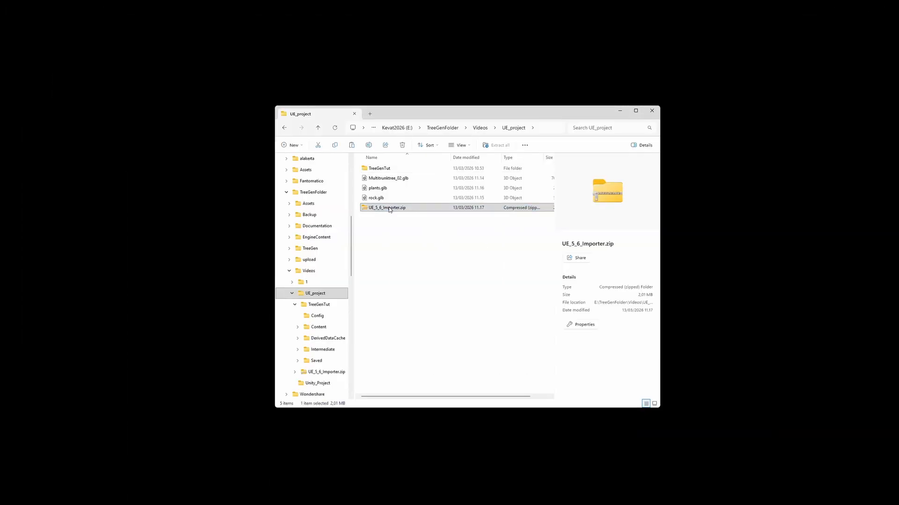
right_click(390, 209)
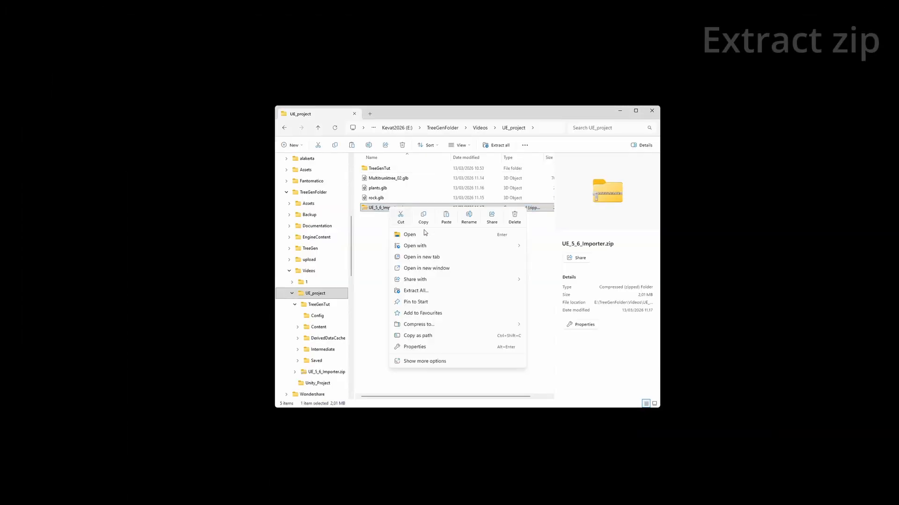
click(415, 290)
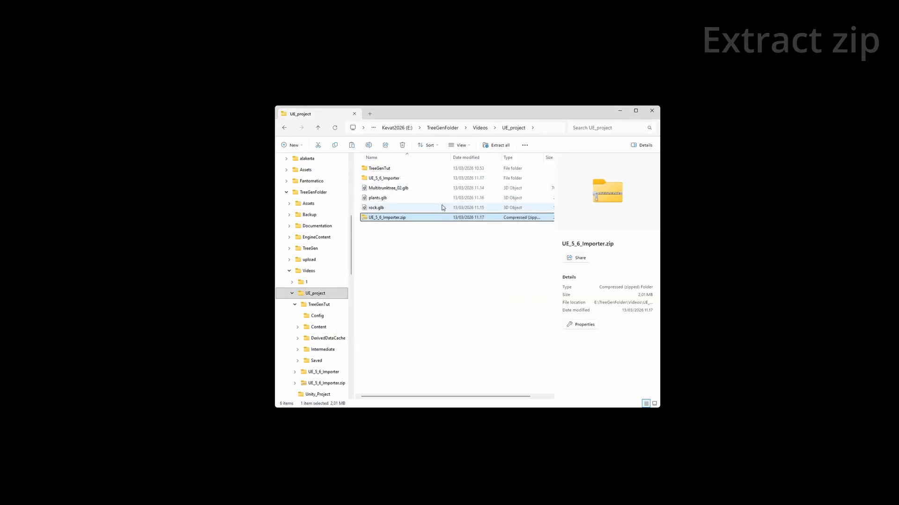
Copy the TreeGenerator folder from the extracted UE_5_6_Importer folder into the Content folder of the TreeGenTut project.
double_click(400, 178)
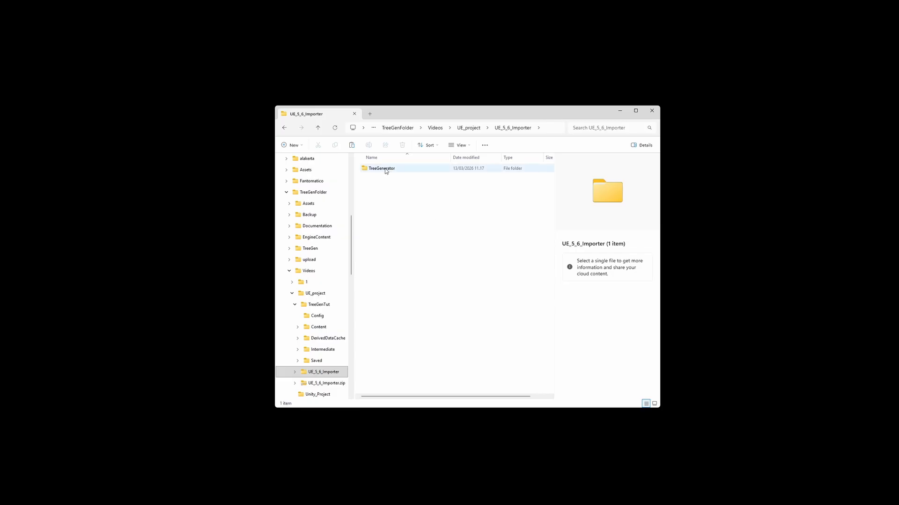
click(386, 169)
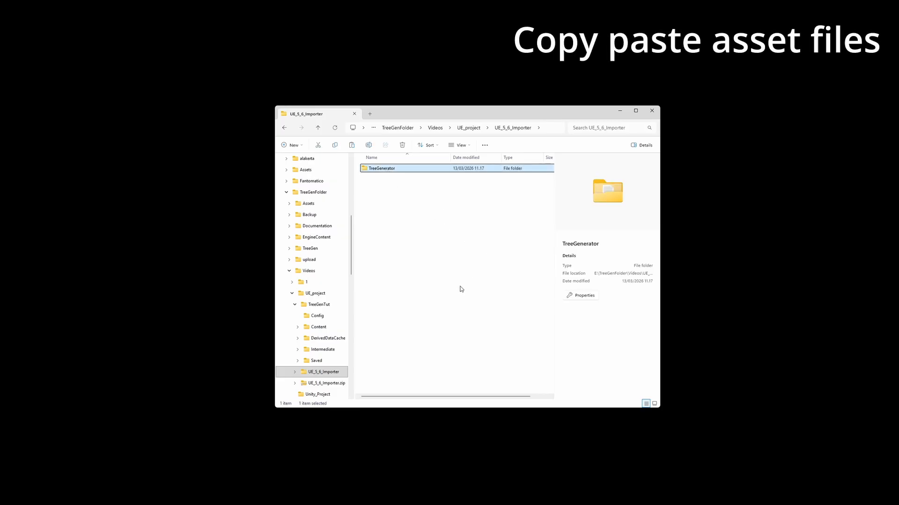
click(469, 128)
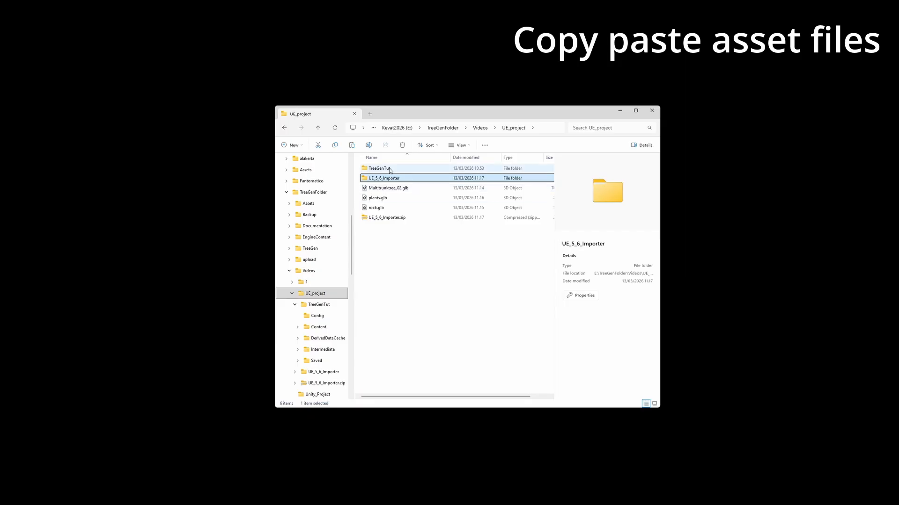
double_click(388, 169)
double_click(377, 179)
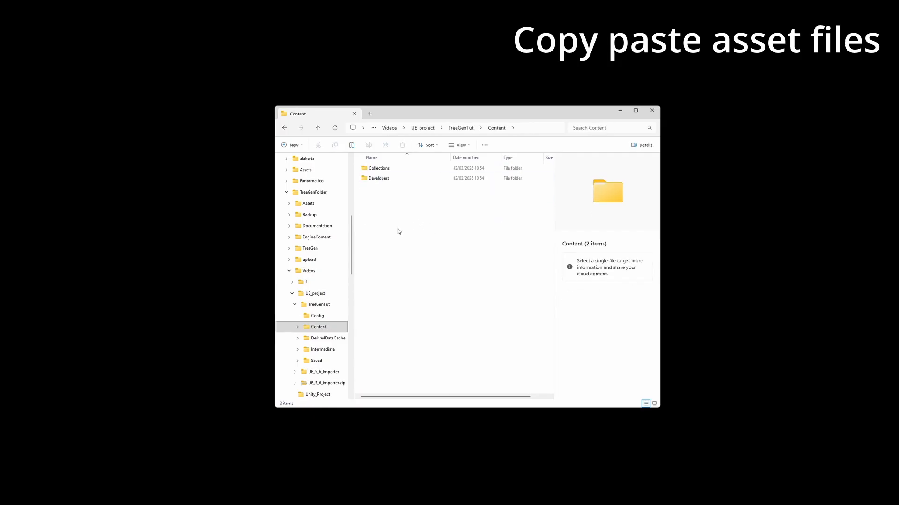
key(ctrl+v)
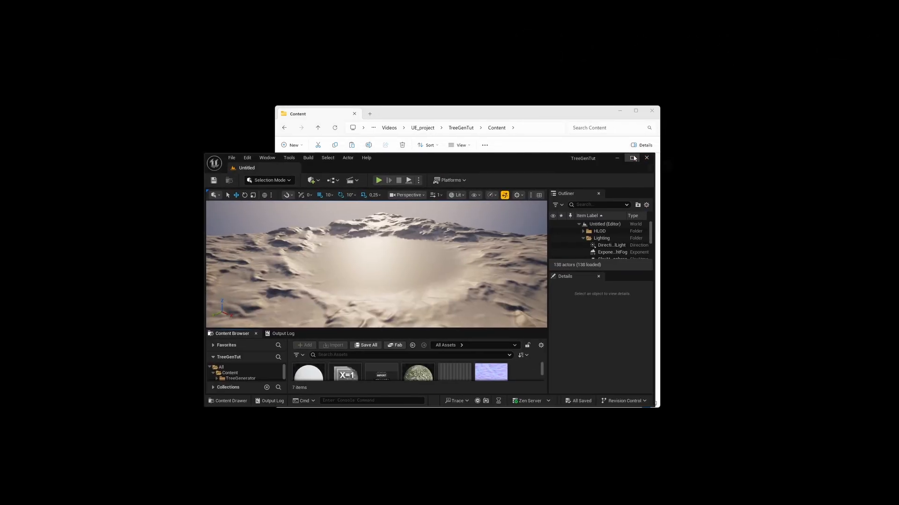
Switch to the Unreal Editor and run the TreeGenerator_Importer editor utility widget from Content/TreeGenerator.
click(633, 158)
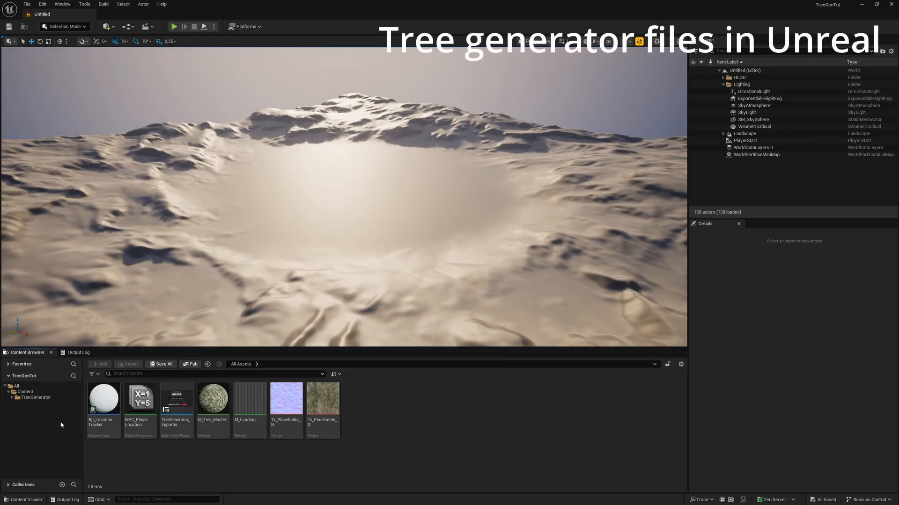
click(26, 391)
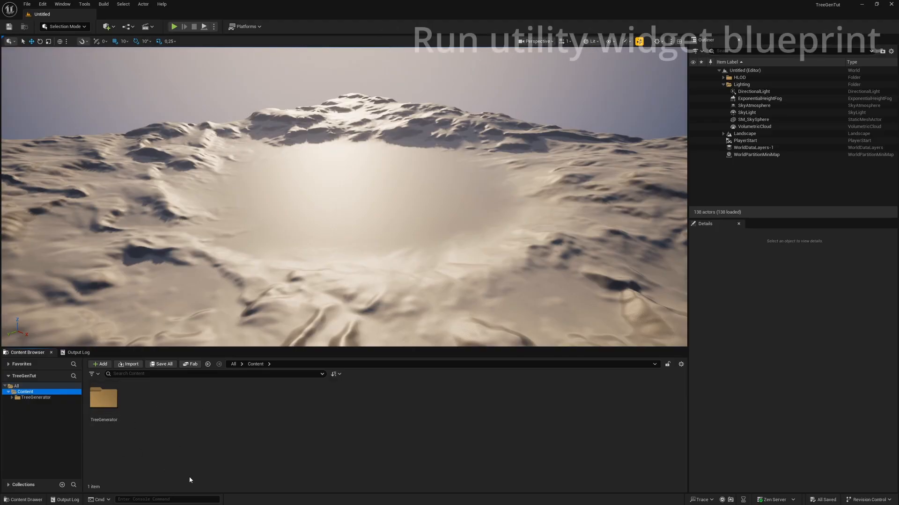
double_click(104, 398)
right_click(139, 392)
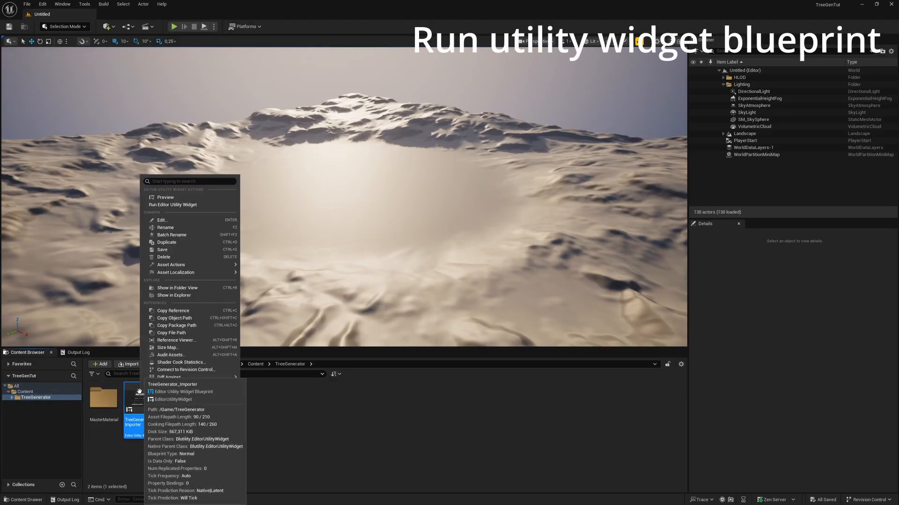
click(185, 206)
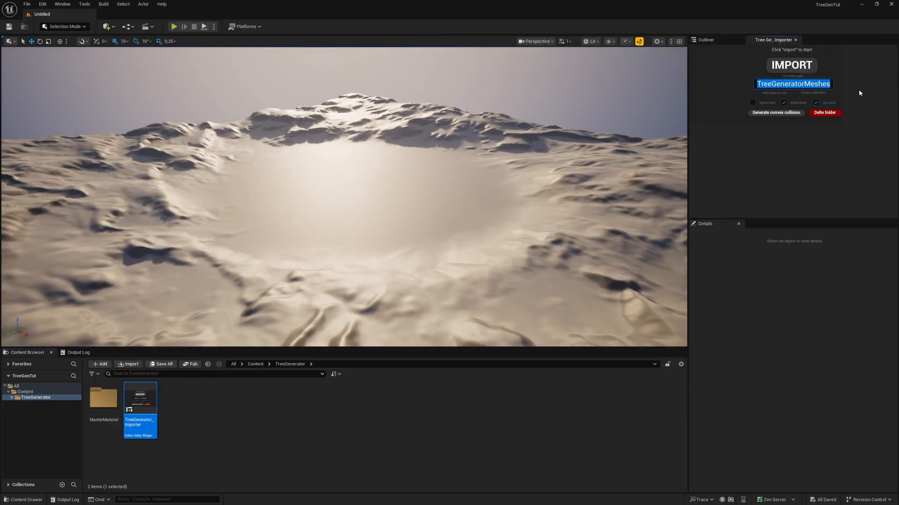
Import plants.glb, rock.glb and Multitrunktree_02.glb into a folder named trees with the importer widget, and open its Meshes folder.
text(trees)
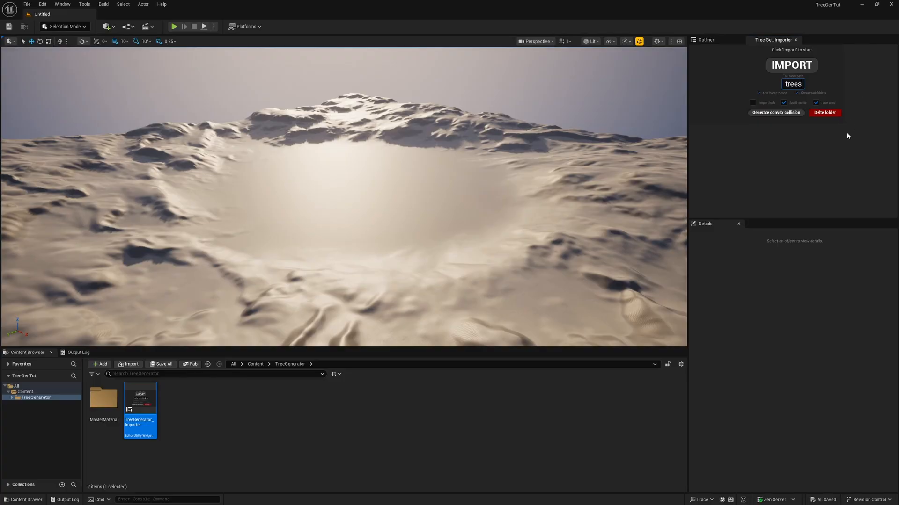
click(805, 68)
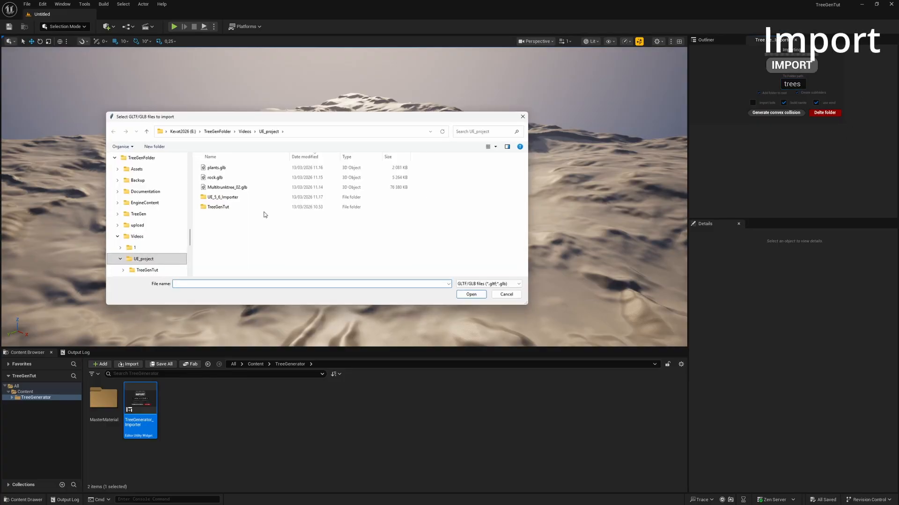
click(231, 187)
shift+click(248, 168)
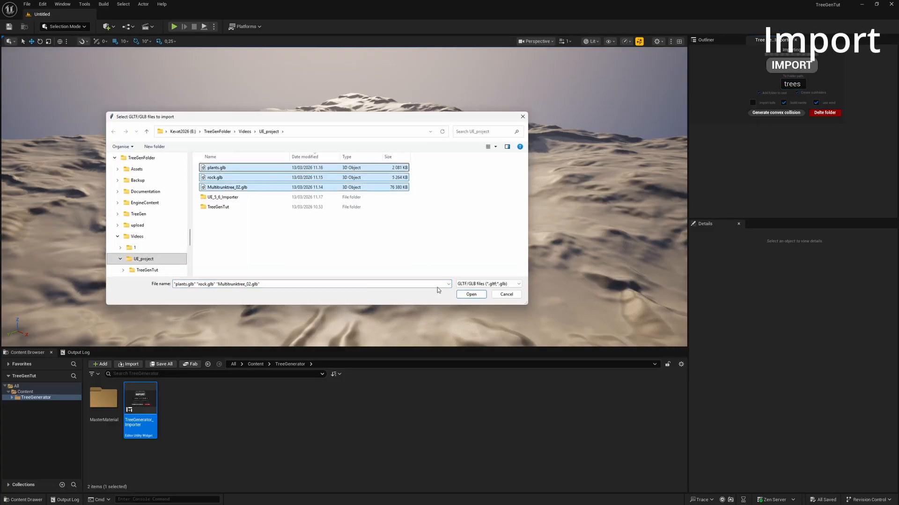
click(472, 295)
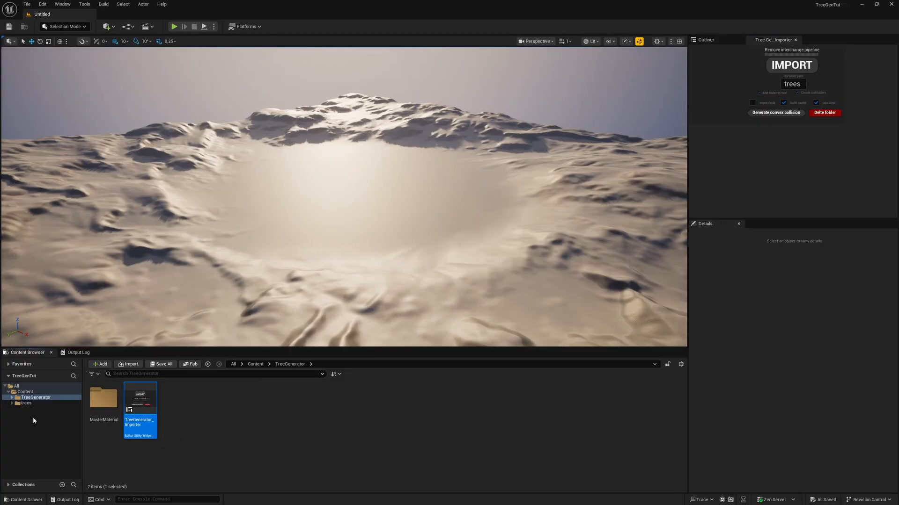
click(26, 403)
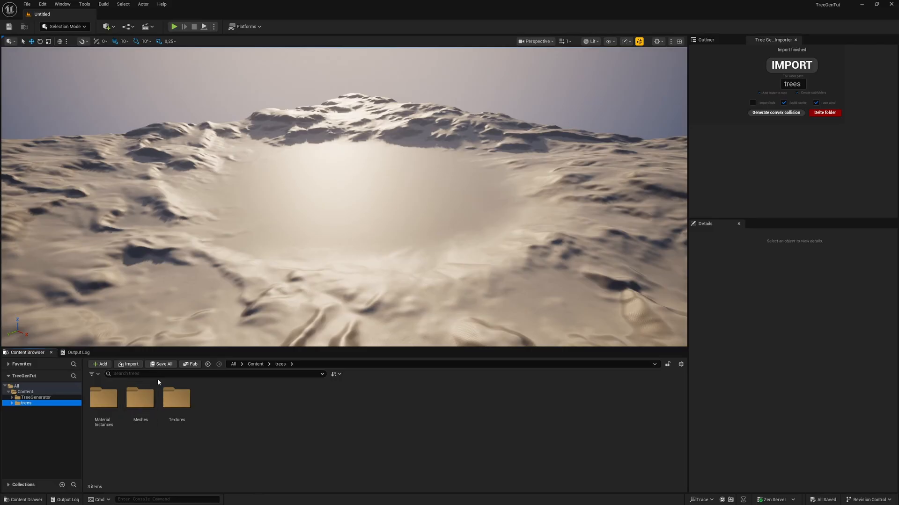
double_click(140, 398)
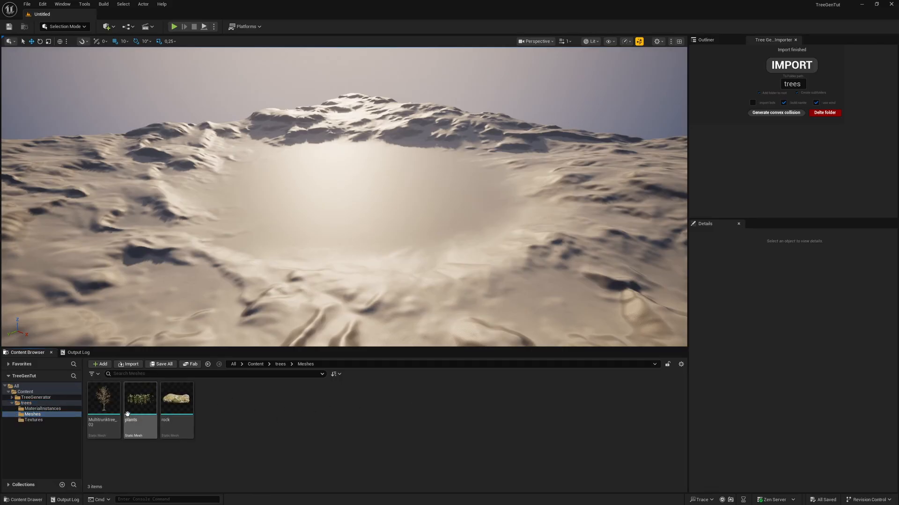
Create a new level from the Basic template.
click(27, 5)
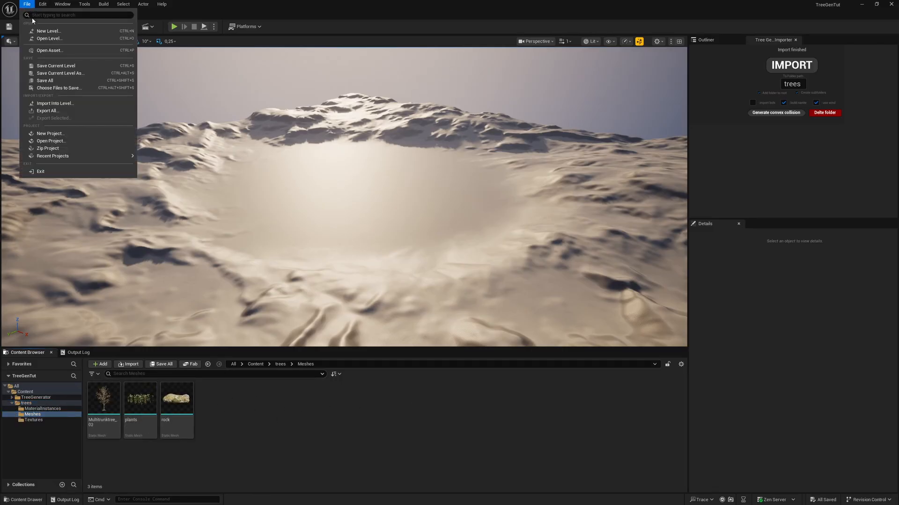
click(47, 31)
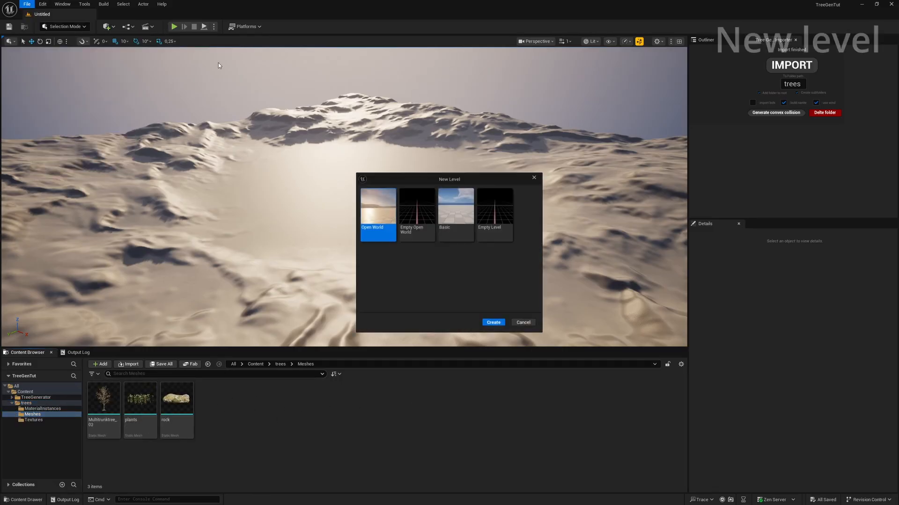
click(493, 325)
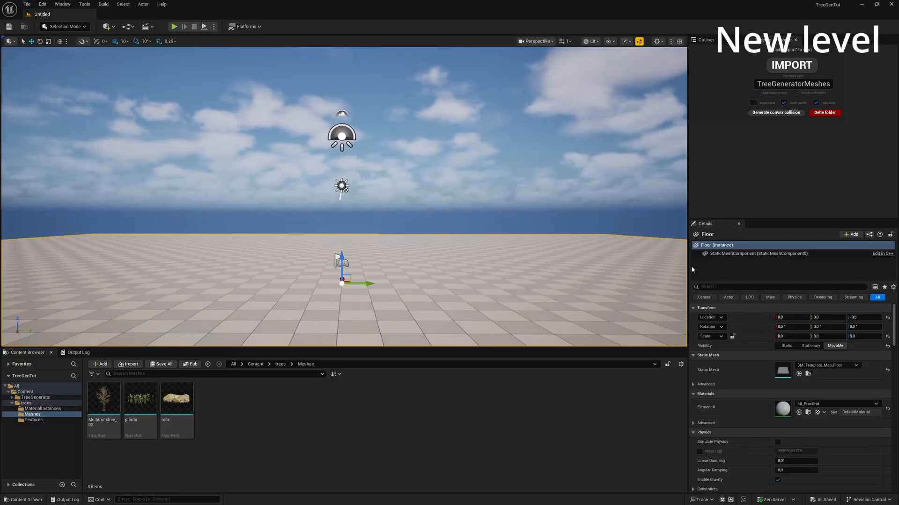
Set the Floor actor's Collision Presets to BlockAll.
scroll(808, 423, down, 15)
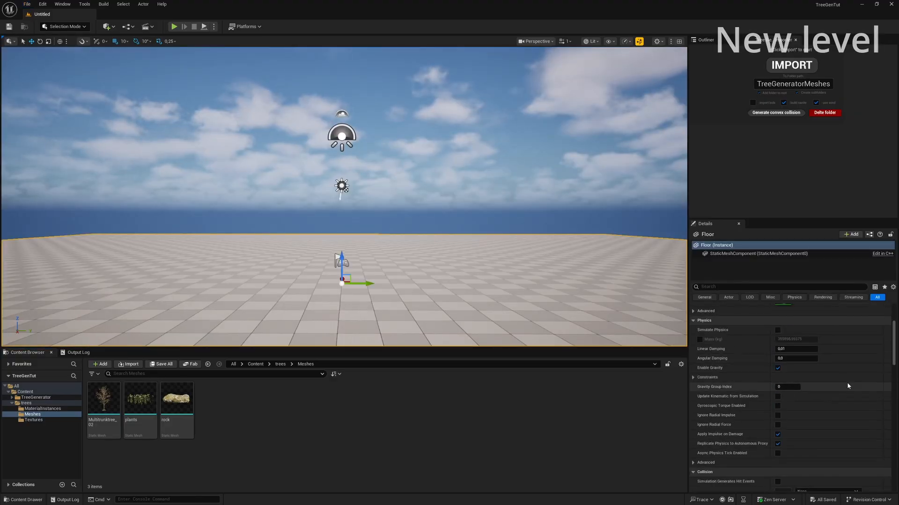
click(808, 451)
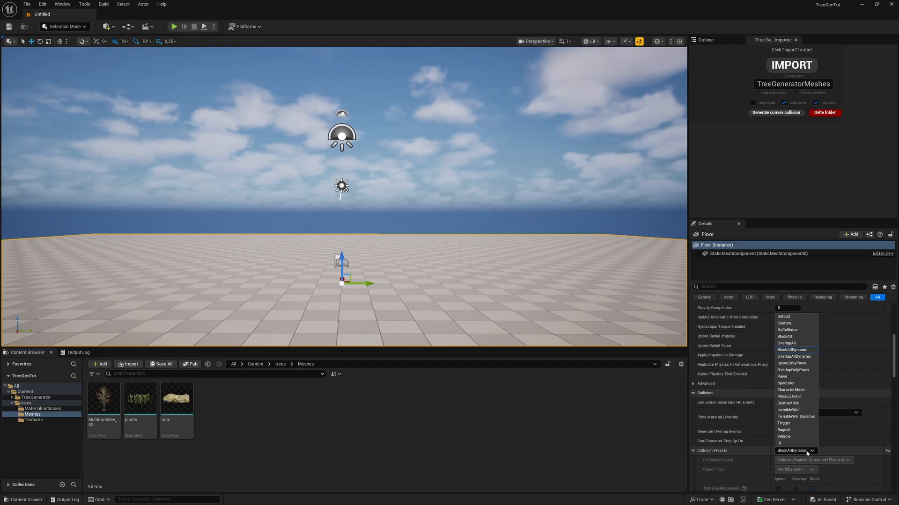
click(794, 339)
Place the Multitrunktree_02 mesh on the floor of the level and look it over unselected.
right_drag(448, 232, 413, 210)
right_drag(361, 248, 414, 255)
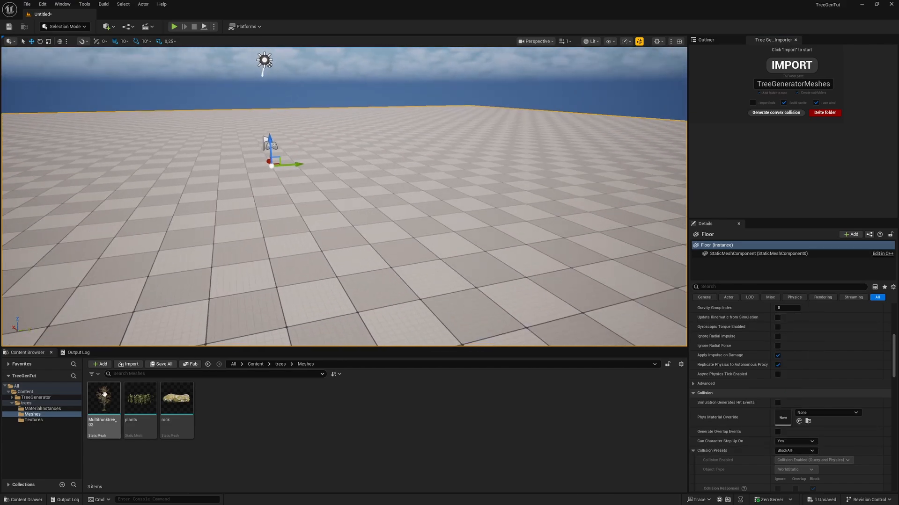
drag(104, 398, 341, 162)
right_drag(406, 207, 453, 207)
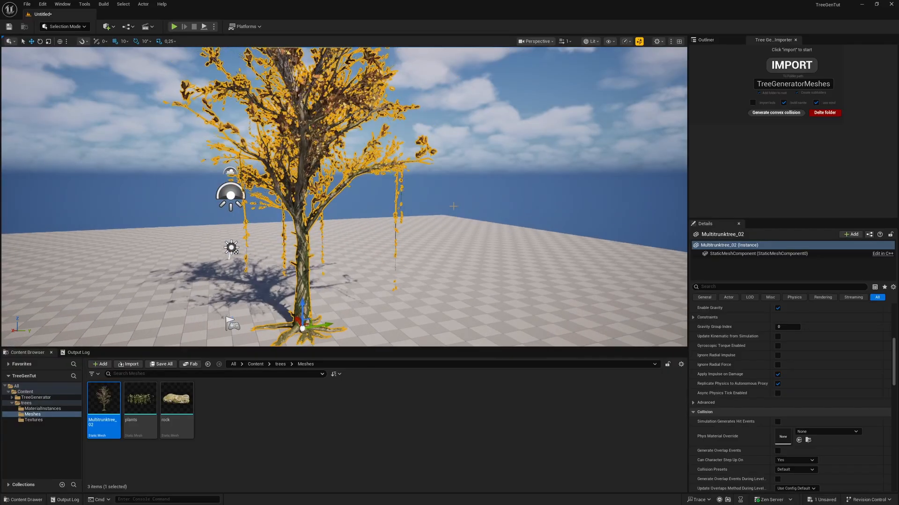
click(453, 207)
right_drag(429, 244, 427, 282)
key(s)
key(d)
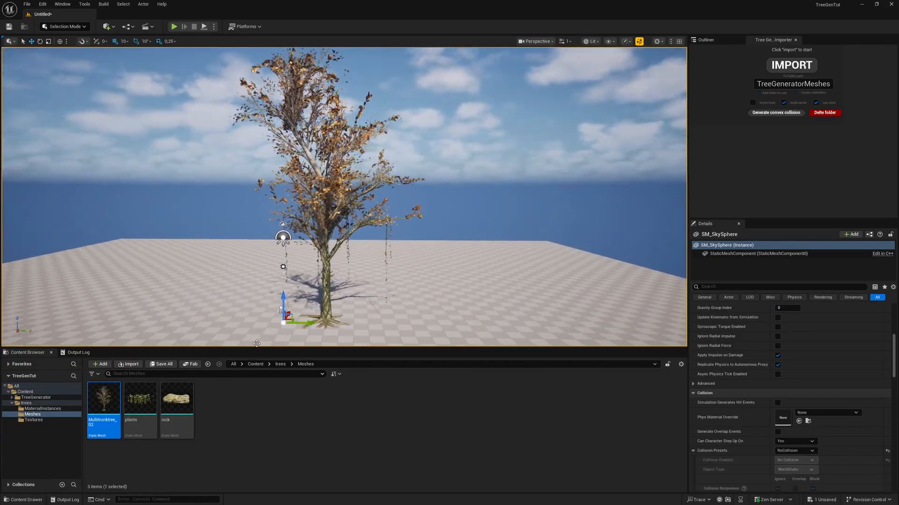
Show collision in the viewport to examine the tree's collision shapes, and hide it again.
click(609, 41)
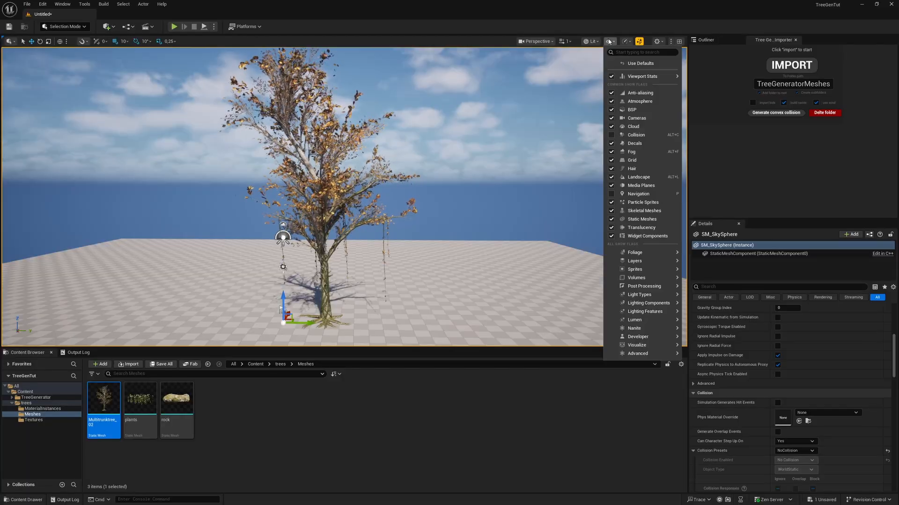
click(636, 137)
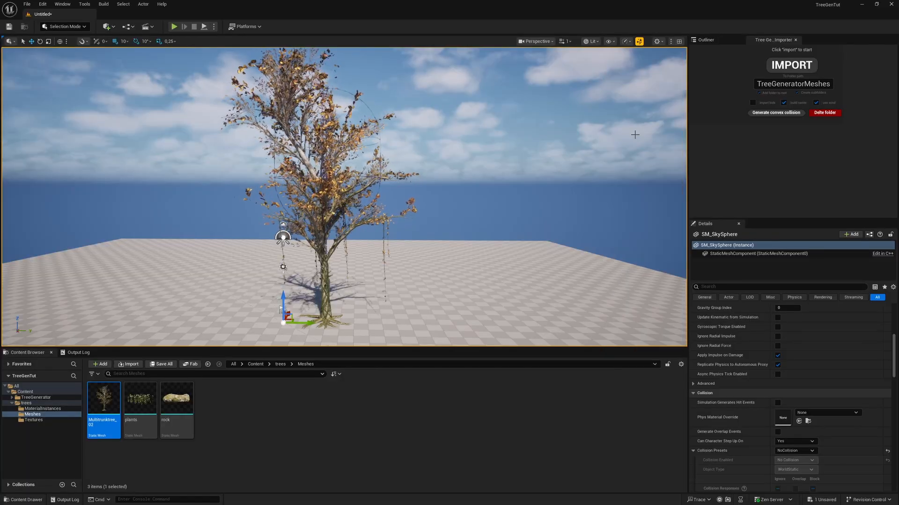
key(d)
right_drag(633, 134, 531, 136)
click(612, 42)
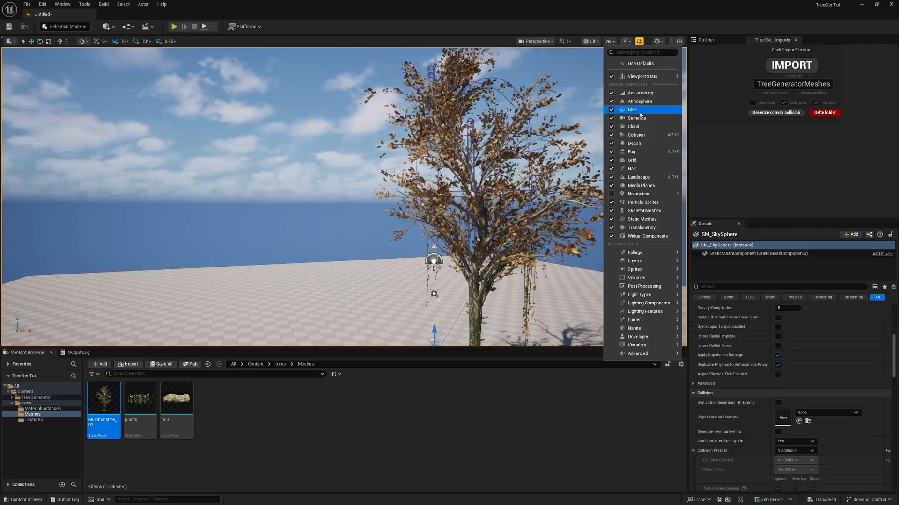
click(635, 135)
Place the plants mesh and the rock mesh on the floor in front of the tree.
right_drag(446, 173, 447, 196)
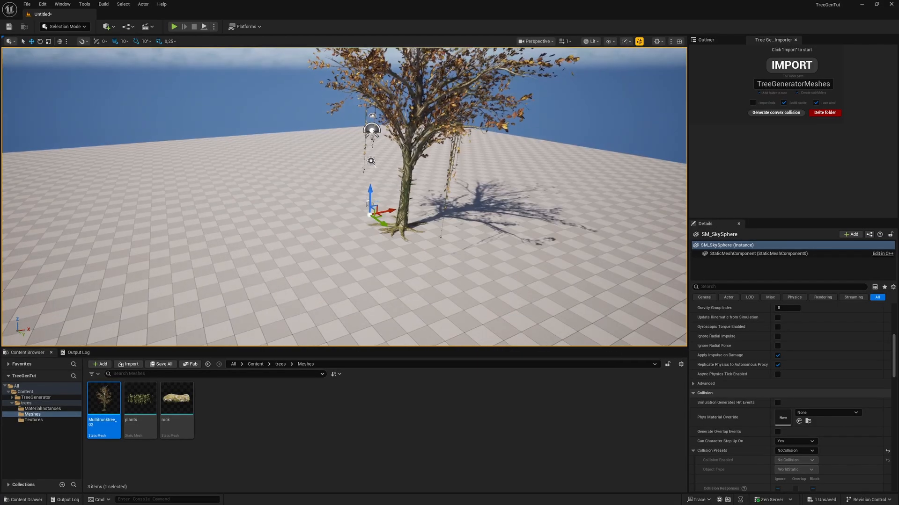
drag(141, 400, 253, 237)
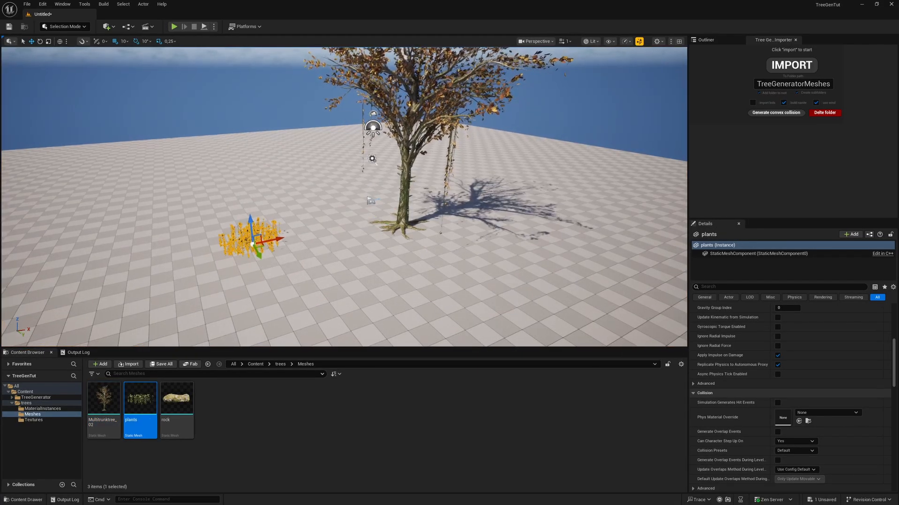
key(w)
right_drag(253, 237, 344, 306)
key(s)
drag(186, 418, 405, 159)
mouse_move(418, 206)
right_down()
mouse_move(456, 164)
mouse_move(433, 160)
mouse_move(419, 206)
right_up()
key(s)
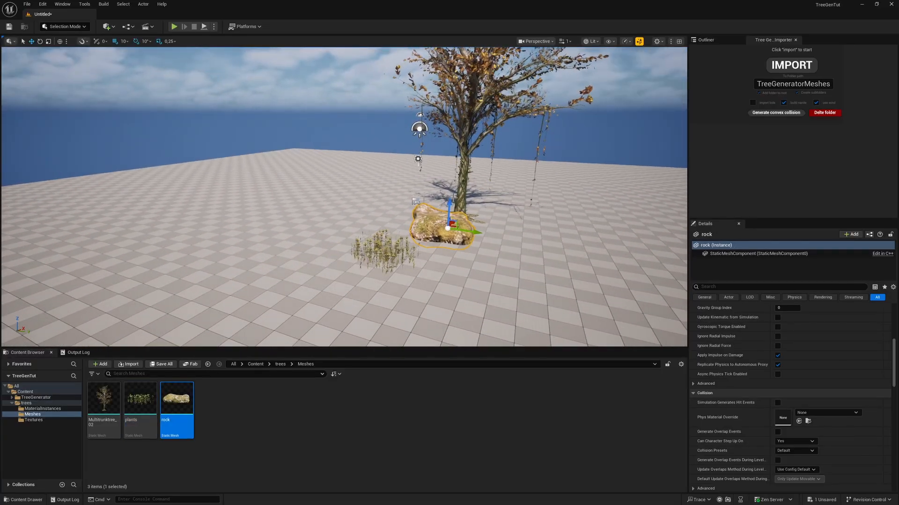
Delete the placed rock, tree and plants from the level.
key(Delete)
click(443, 180)
key(Delete)
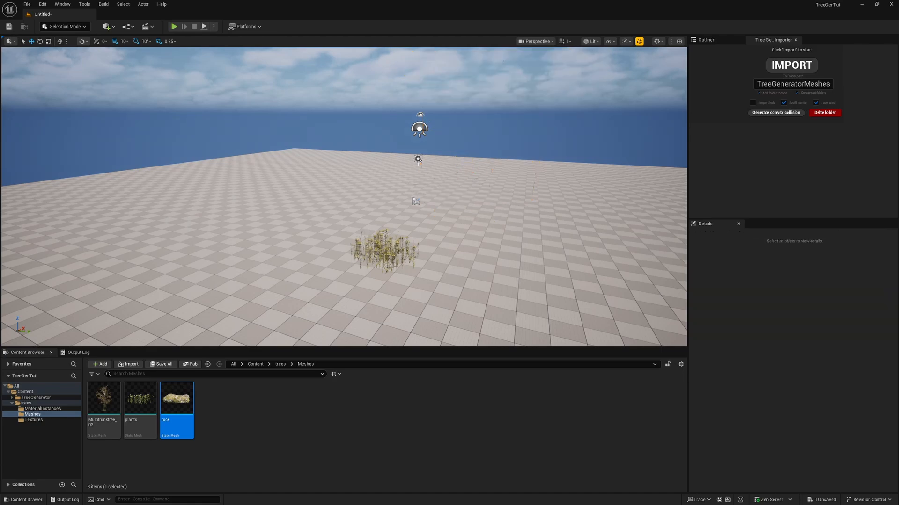
click(359, 246)
key(Delete)
right_drag(351, 217, 363, 228)
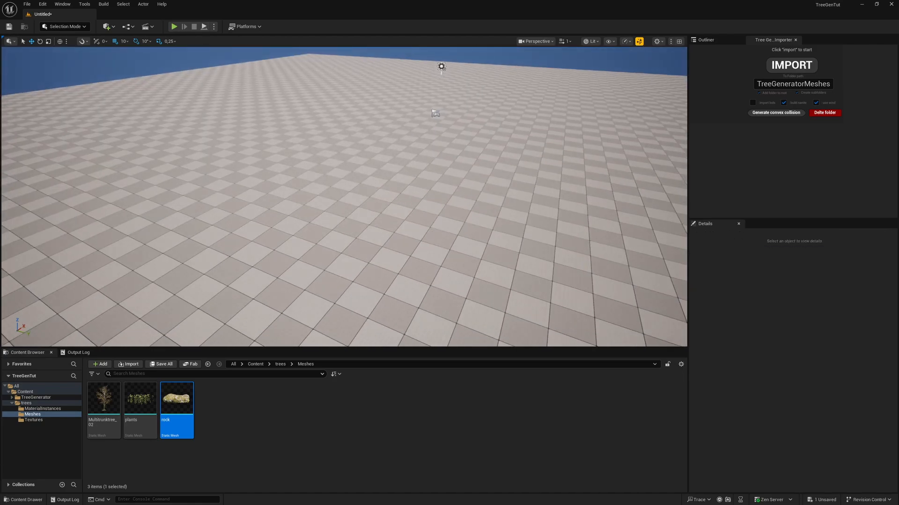
Switch to Foliage mode and add the Multitrunktree_02, plants and rock meshes as foliage types.
mouse_move(269, 234)
right_down()
mouse_move(285, 211)
mouse_move(203, 224)
right_up()
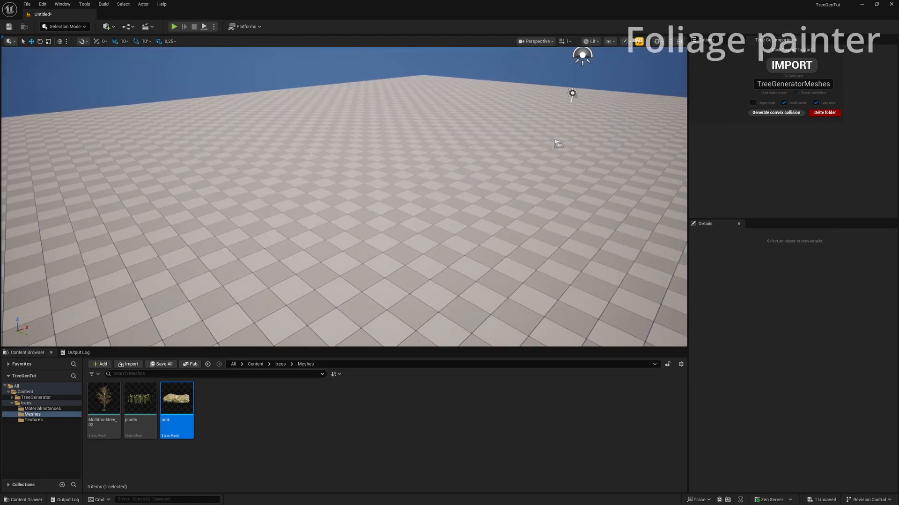
click(63, 27)
click(64, 53)
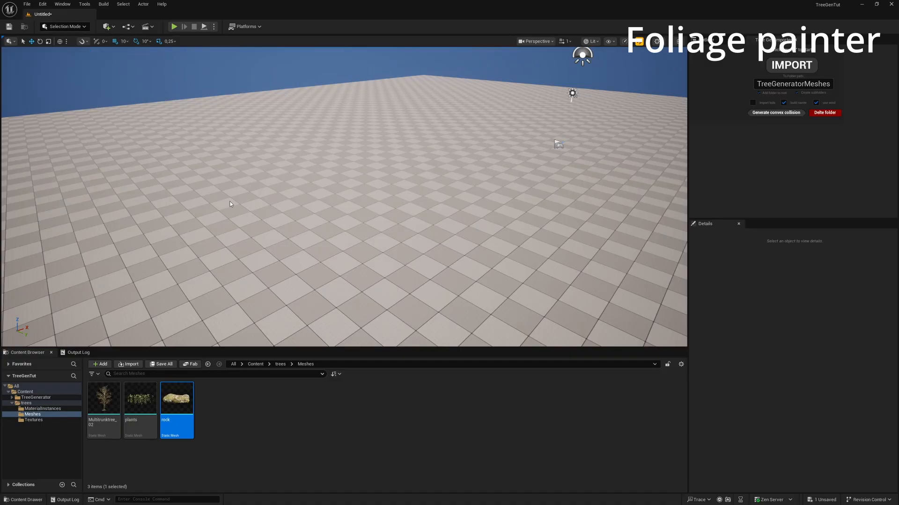
click(106, 411)
shift+click(182, 405)
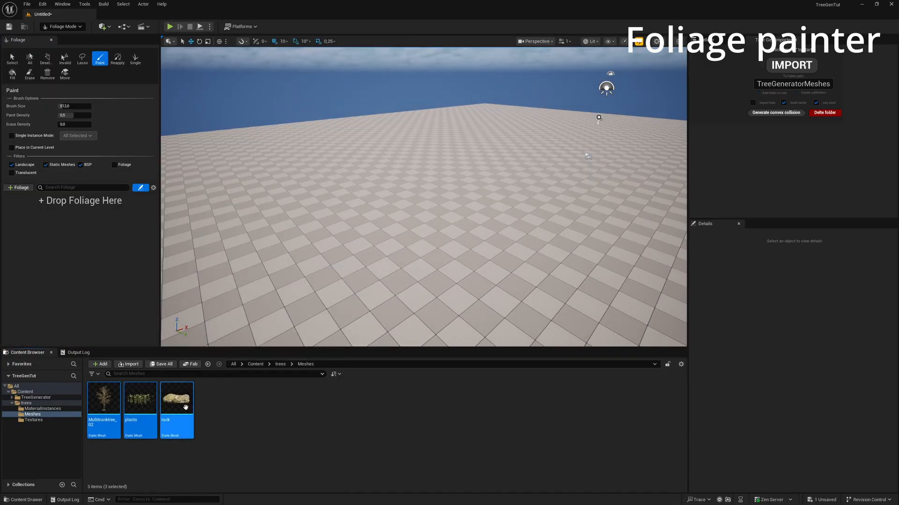
drag(175, 393, 63, 211)
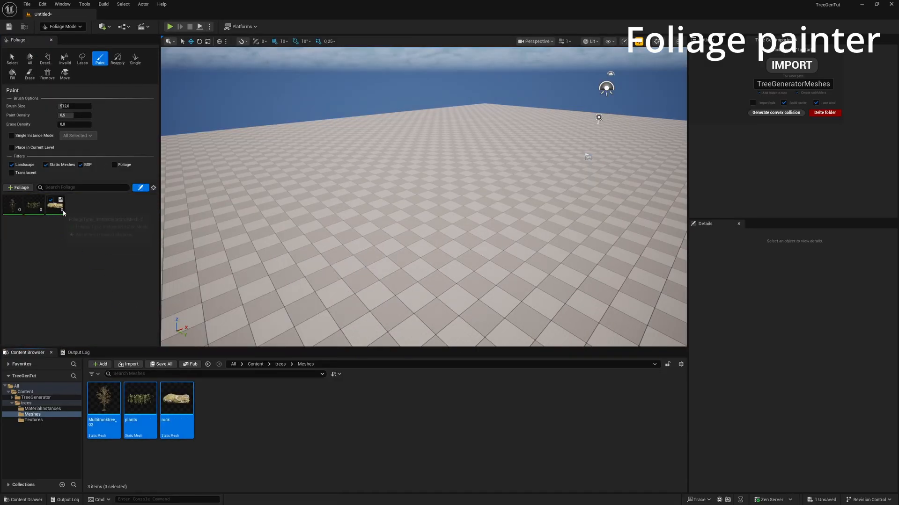
Set the Multitrunktree_02 foliage's painting density to 3, its radius to 50 and its scale range to 0.8–1.2.
click(10, 211)
scroll(96, 281, down, 2)
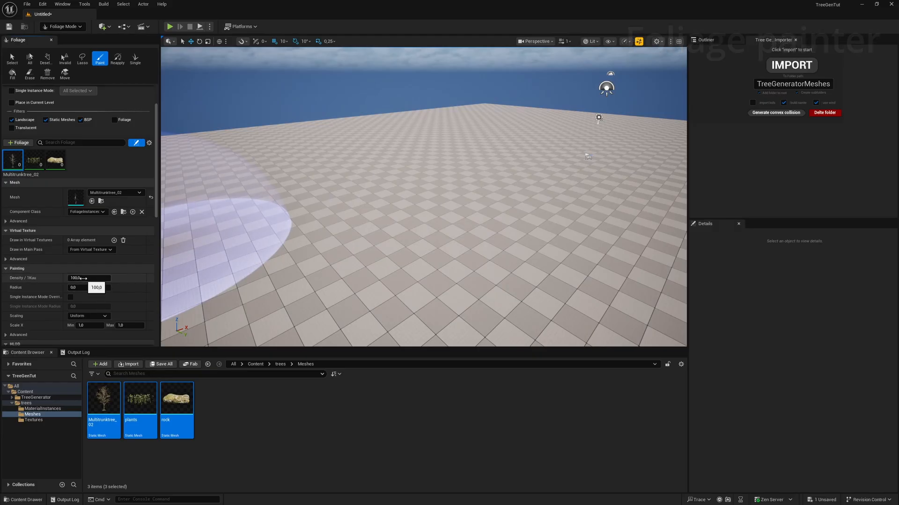
click(85, 278)
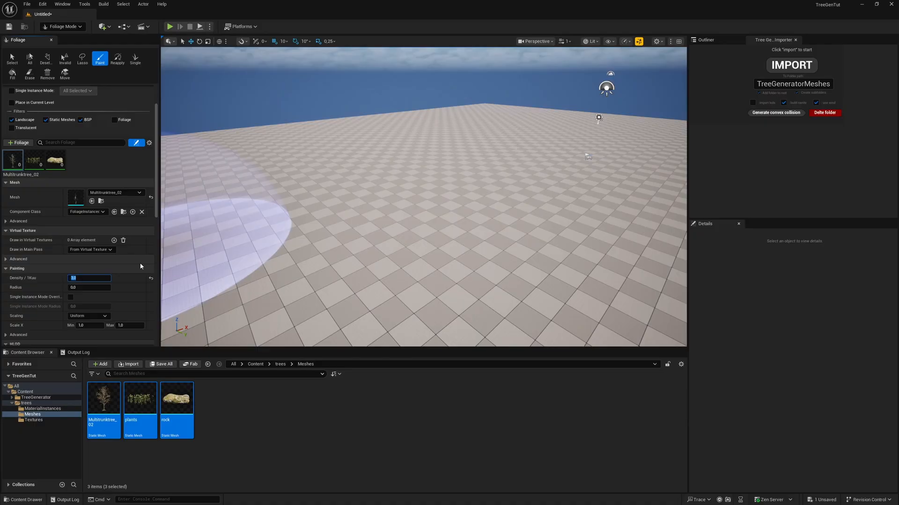
key(Tab)
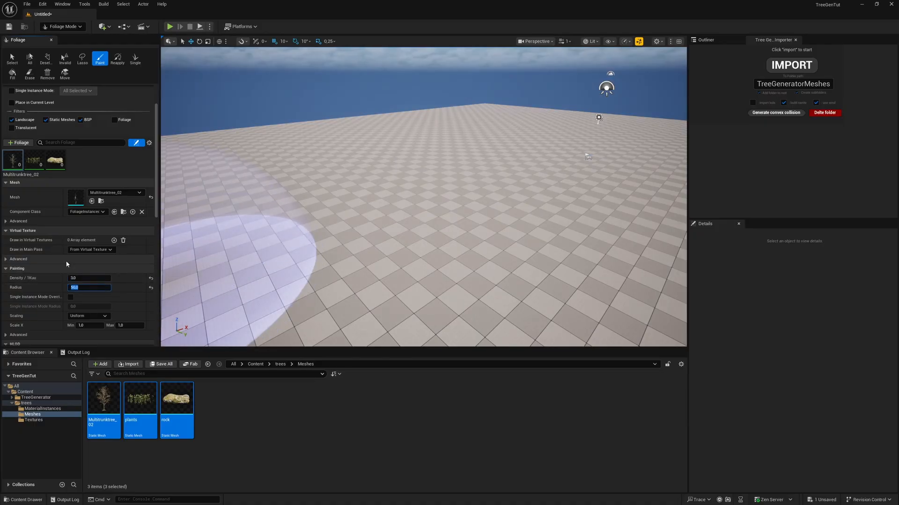
scroll(94, 284, down, 2)
click(84, 280)
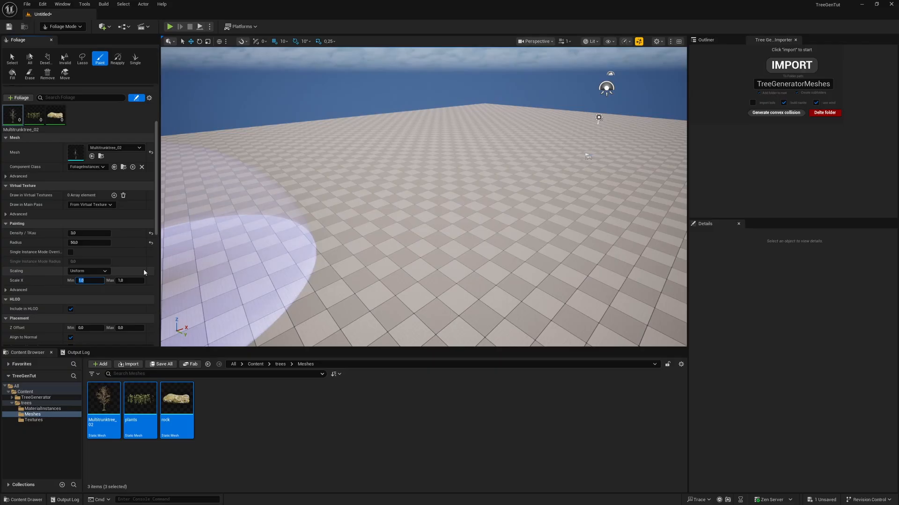
text(0,8)
click(126, 280)
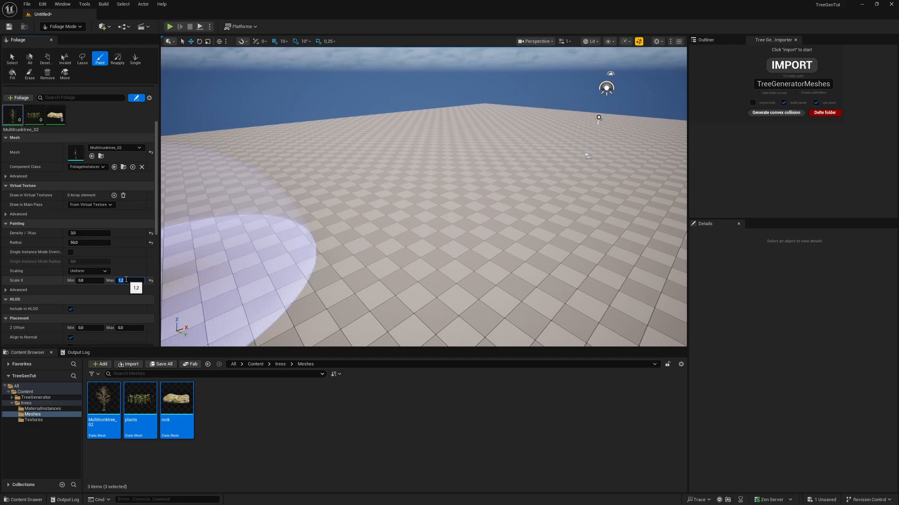
Set the Multitrunktree_02 foliage's collision preset to BlockAll.
scroll(107, 252, down, 4)
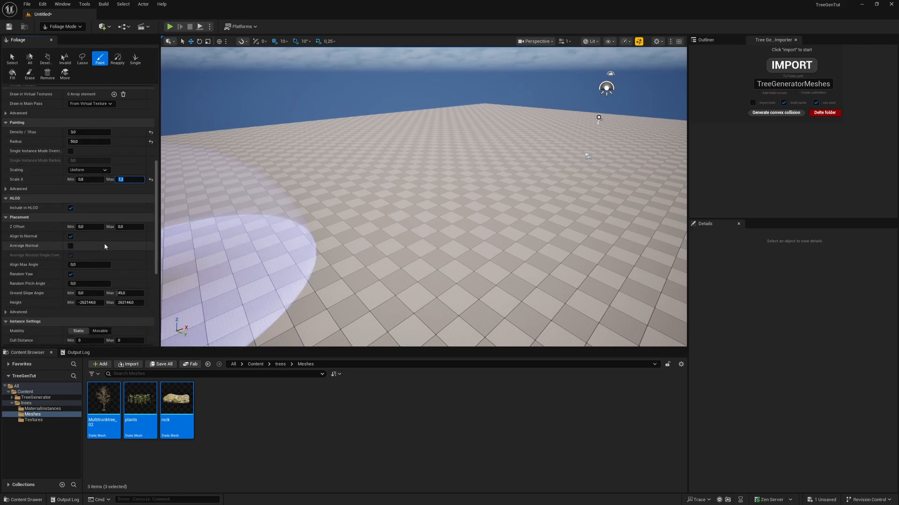
scroll(104, 243, up, 1)
scroll(117, 245, down, 4)
scroll(113, 211, up, 2)
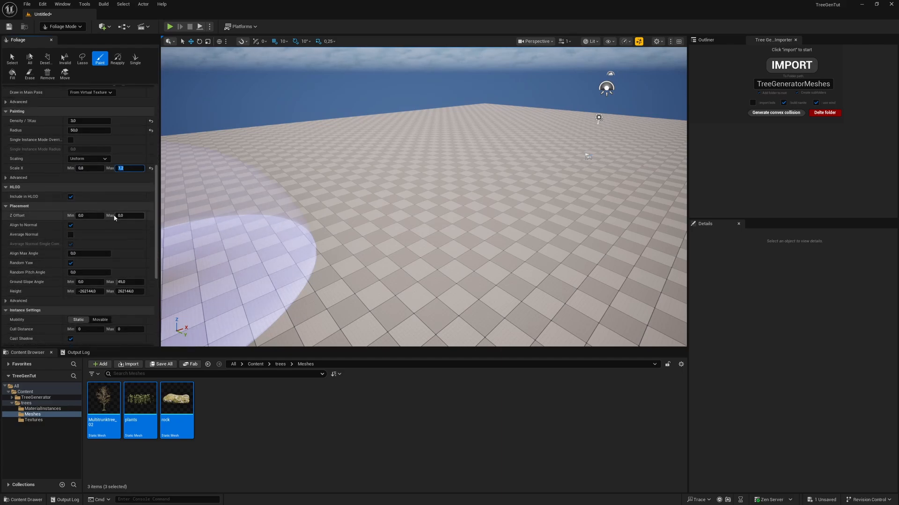
scroll(101, 212, down, 6)
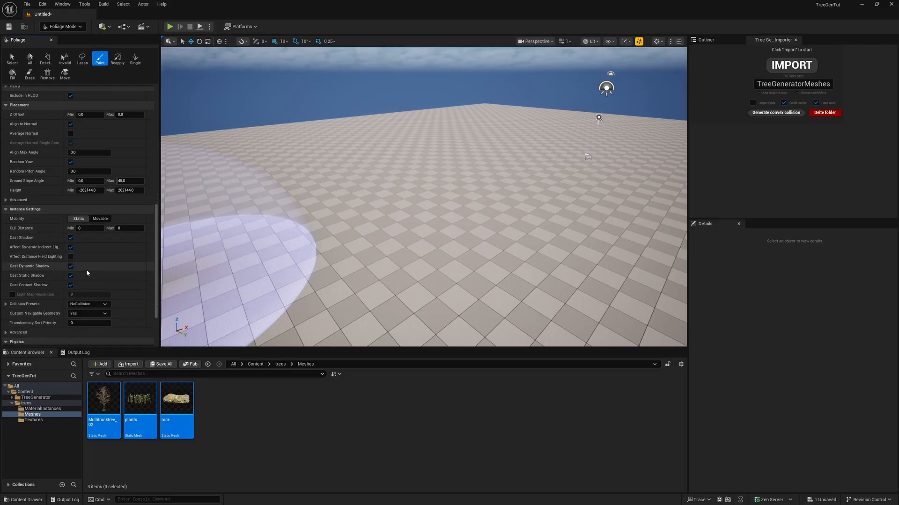
click(87, 248)
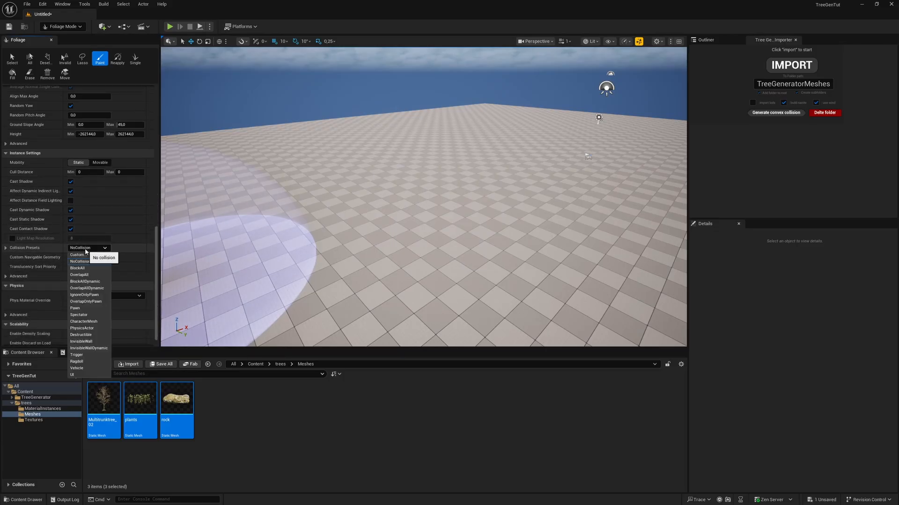
click(89, 266)
scroll(82, 234, down, 1)
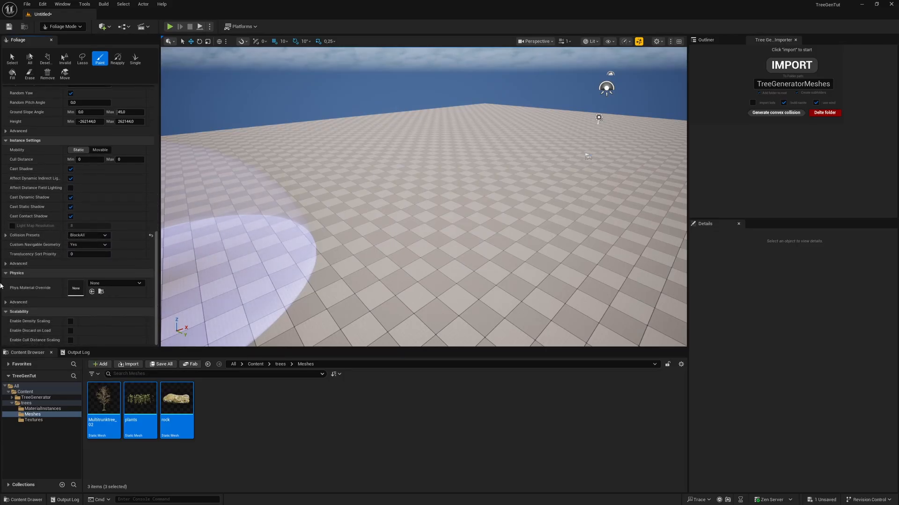
Expand the tree foliage's advanced instance settings and set its World Position Offset Disable Distance to 7000.
click(66, 263)
scroll(65, 273, down, 3)
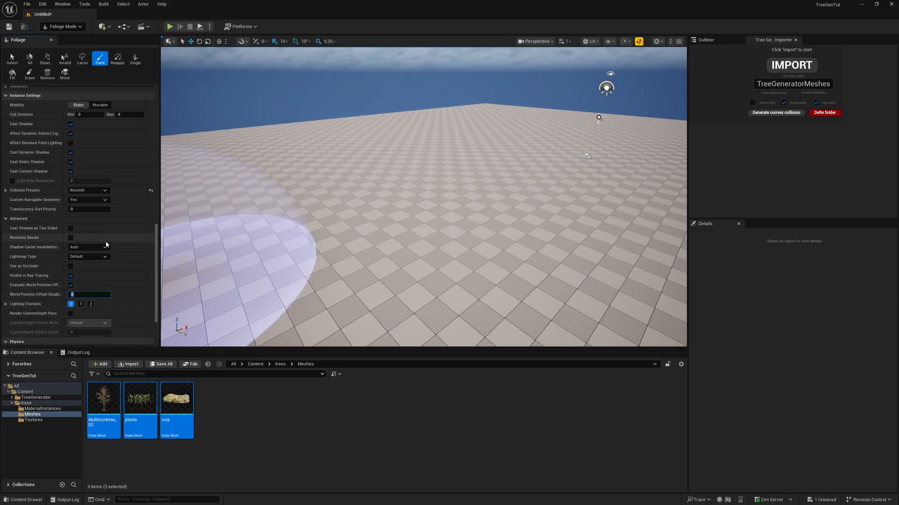
text(7000)
Paint a short test stroke of foliage on the floor, erase it and return to the Paint tool.
mouse_move(411, 213)
right_down()
mouse_move(526, 155)
mouse_move(412, 213)
right_up()
mouse_move(454, 223)
mouse_down()
mouse_move(469, 255)
mouse_move(491, 224)
mouse_up()
right_drag(492, 225, 538, 234)
mouse_move(431, 200)
shift+mouse_down()
mouse_move(387, 205)
mouse_move(434, 177)
shift+mouse_up()
click(99, 59)
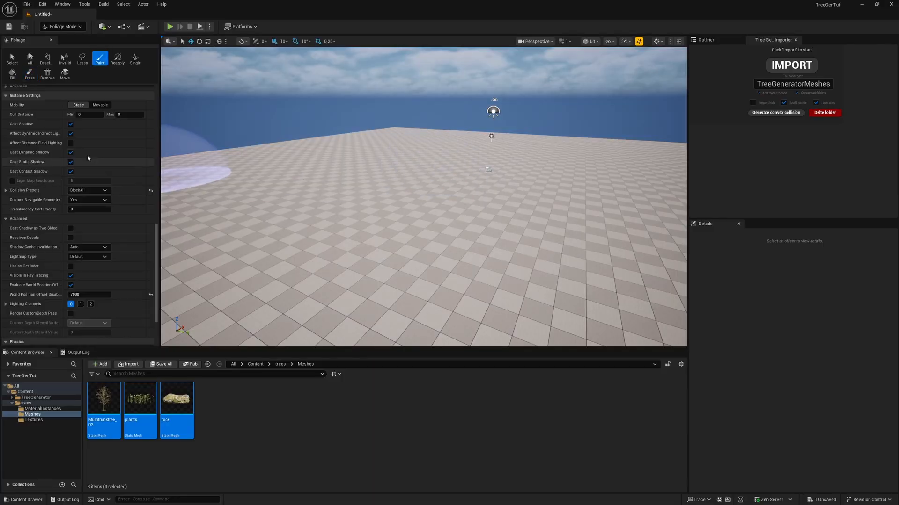
Test-paint the Multitrunktree_02 foliage across the floor in two strokes and erase the painted trees.
scroll(59, 203, up, 10)
scroll(58, 202, up, 6)
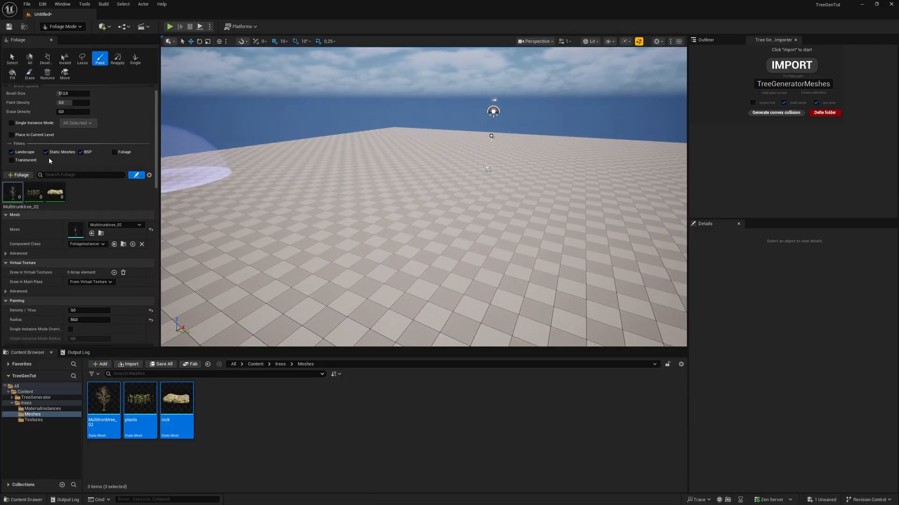
click(13, 194)
right_drag(395, 231, 423, 224)
mouse_move(451, 209)
mouse_down()
mouse_move(263, 230)
mouse_move(258, 238)
mouse_up()
right_drag(439, 245, 439, 199)
drag(439, 245, 297, 260)
mouse_move(536, 278)
right_down()
mouse_move(490, 262)
mouse_move(447, 321)
mouse_move(536, 278)
right_up()
key(s)
mouse_move(536, 277)
shift+mouse_down()
mouse_move(351, 226)
mouse_move(453, 234)
mouse_move(411, 203)
mouse_move(213, 304)
shift+mouse_up()
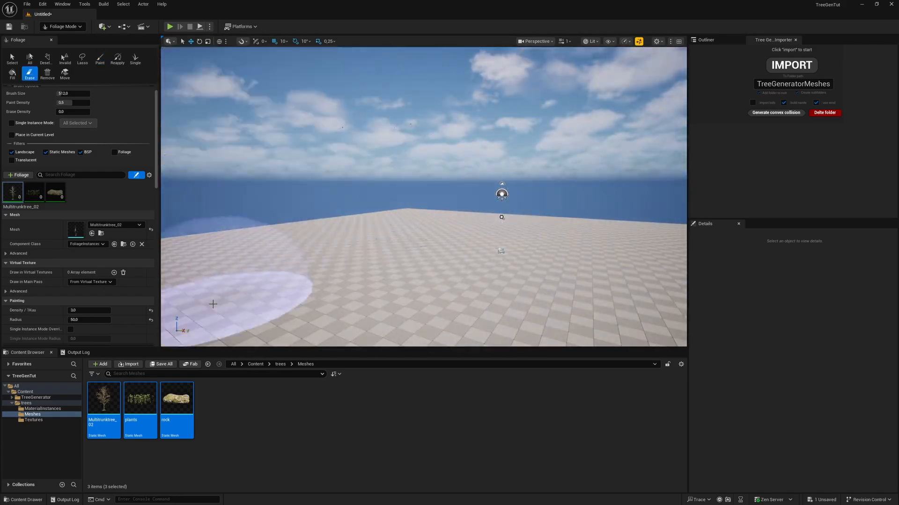
Set the plants foliage's painting density to 25 and its scale range to 0.6–1.2.
click(29, 191)
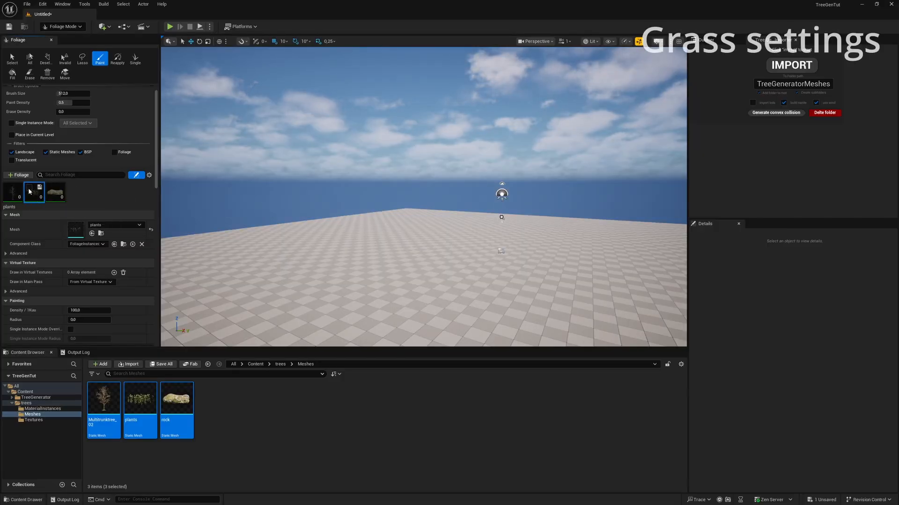
scroll(94, 285, down, 3)
right_drag(428, 299, 438, 346)
mouse_move(468, 286)
mouse_down()
mouse_move(391, 259)
mouse_move(474, 217)
mouse_move(314, 249)
mouse_move(419, 243)
mouse_up()
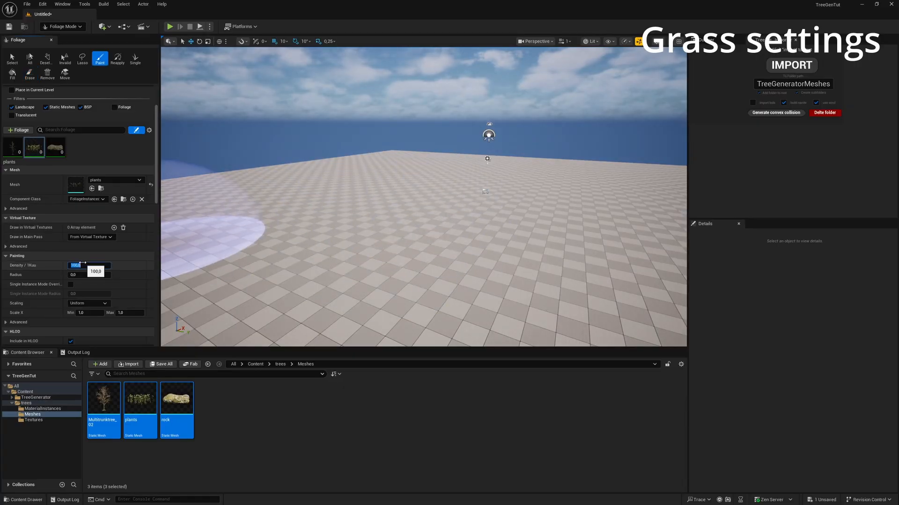
click(92, 312)
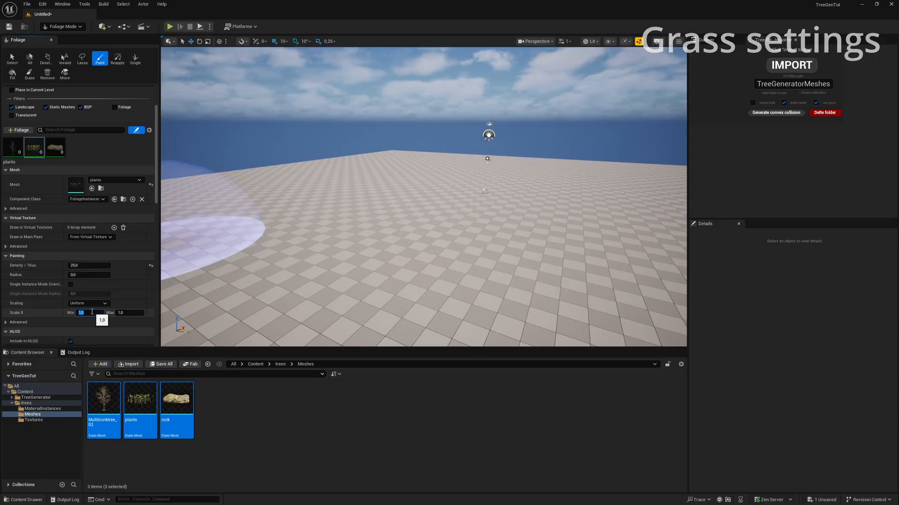
text(0,6)
key(Return)
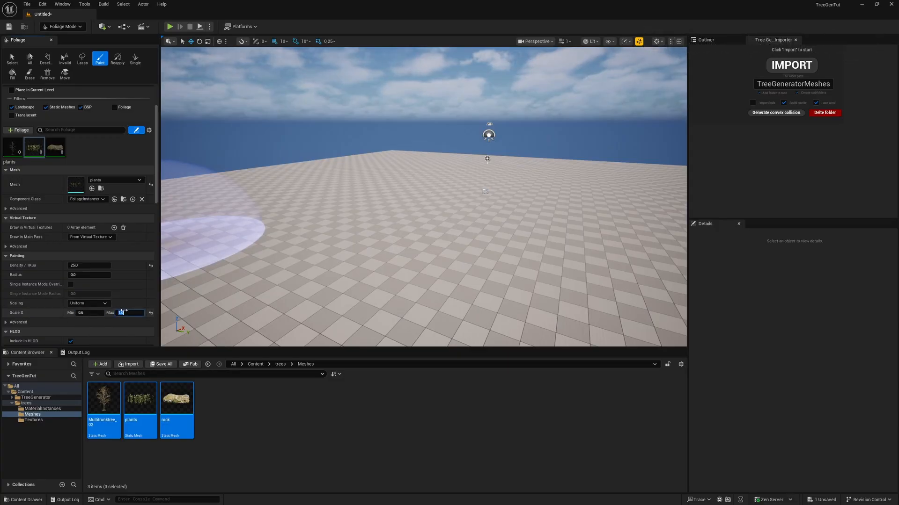
Set the plants foliage's World Position Offset Disable Distance to 3000, then test-paint plants on the floor and erase them.
scroll(64, 276, down, 10)
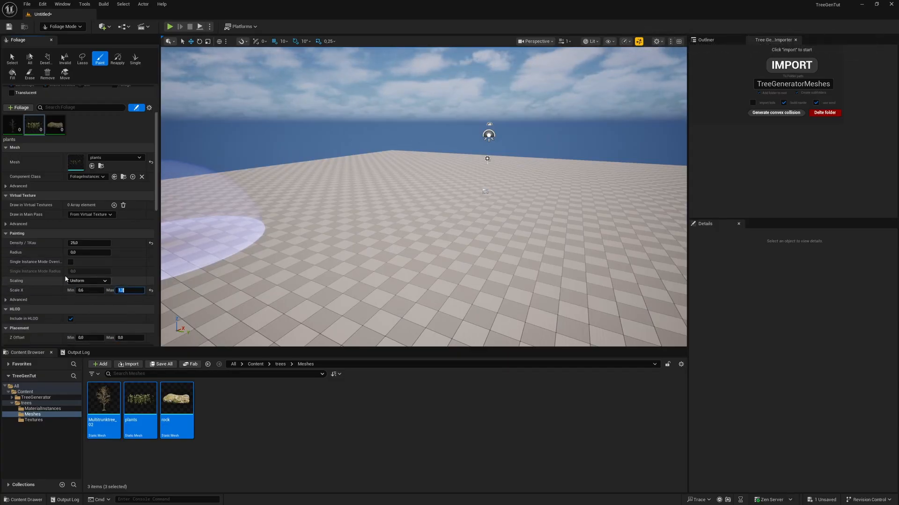
scroll(87, 276, down, 5)
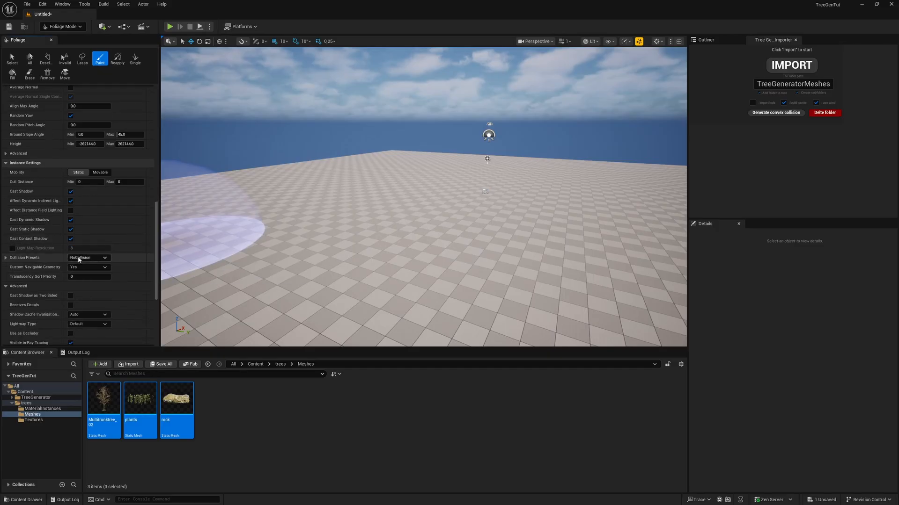
scroll(87, 269, down, 2)
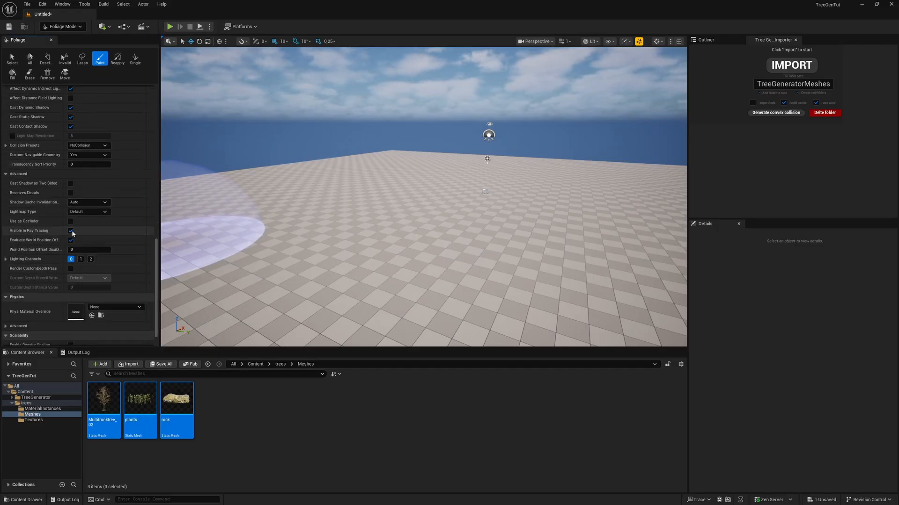
scroll(47, 250, down, 1)
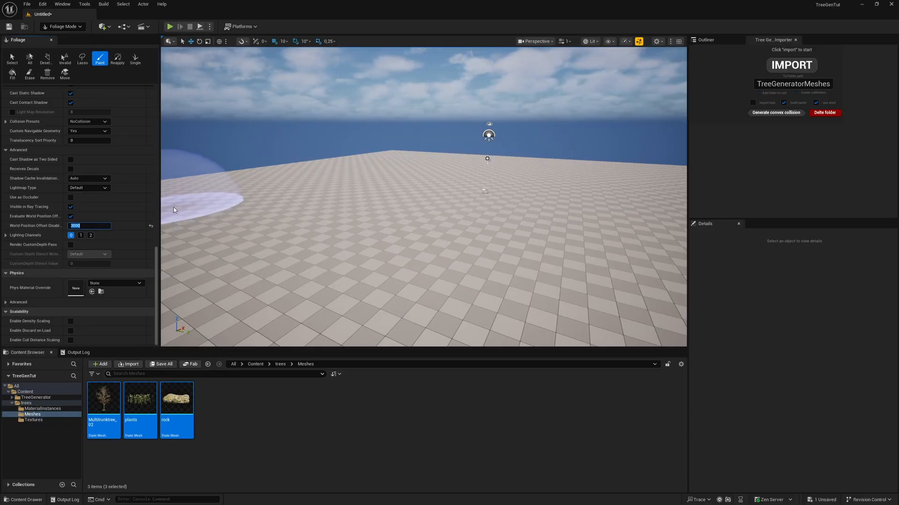
right_drag(356, 204, 385, 237)
mouse_move(515, 253)
mouse_down()
mouse_move(341, 223)
mouse_move(530, 164)
mouse_move(564, 204)
mouse_move(496, 255)
mouse_move(258, 195)
mouse_move(226, 232)
mouse_move(266, 213)
mouse_up()
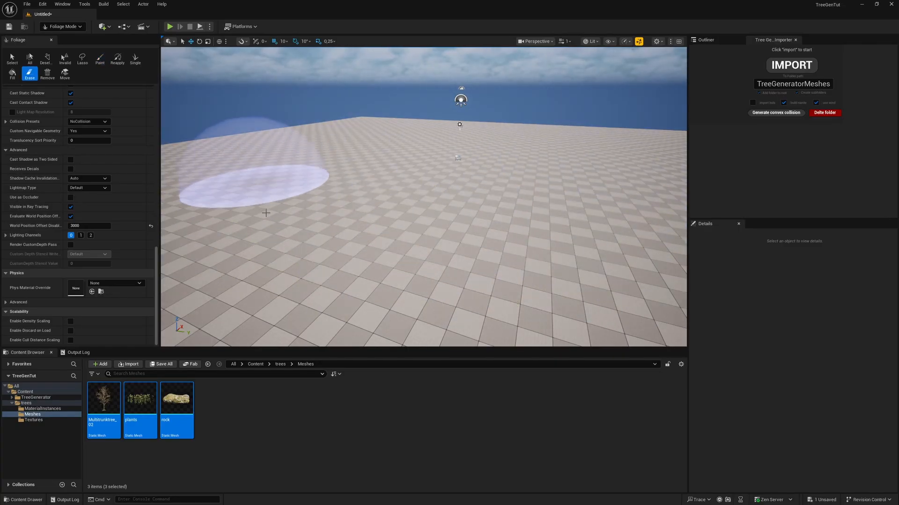
Set the rock foliage's painting density to 1 and its minimum scale to 0.001.
scroll(43, 169, up, 15)
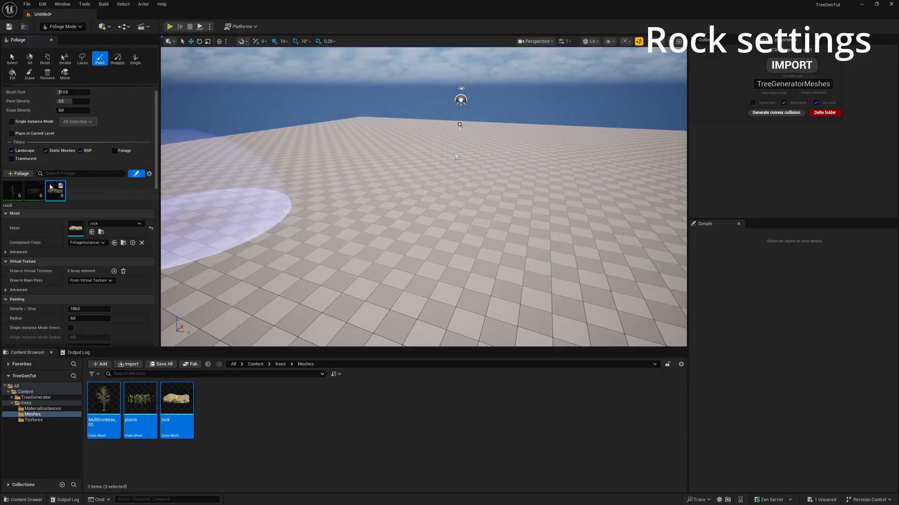
scroll(93, 280, down, 3)
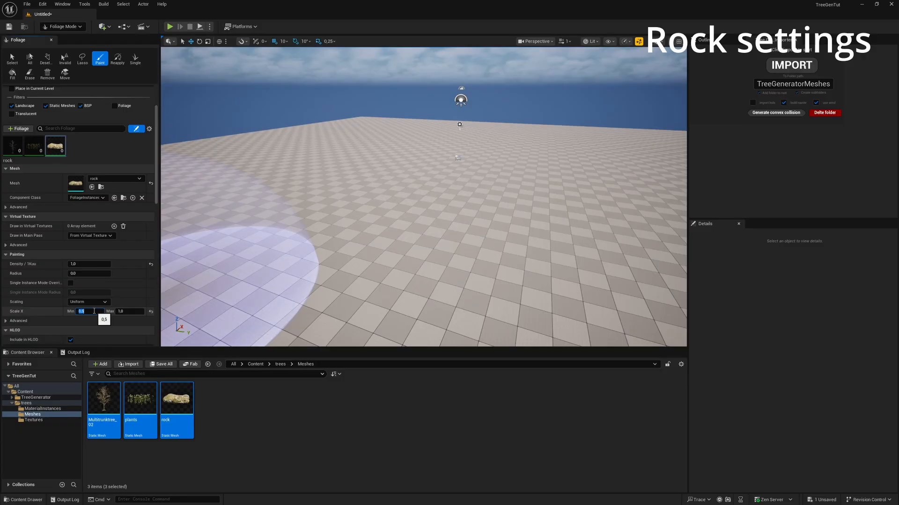
scroll(90, 280, down, 10)
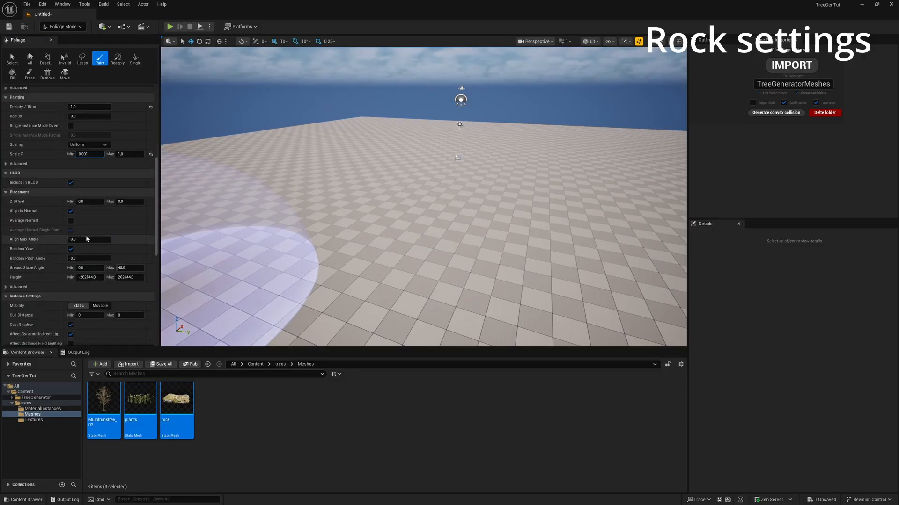
Set the rock foliage's collision preset to BlockAll and look through its remaining instance settings.
scroll(80, 251, down, 2)
click(88, 257)
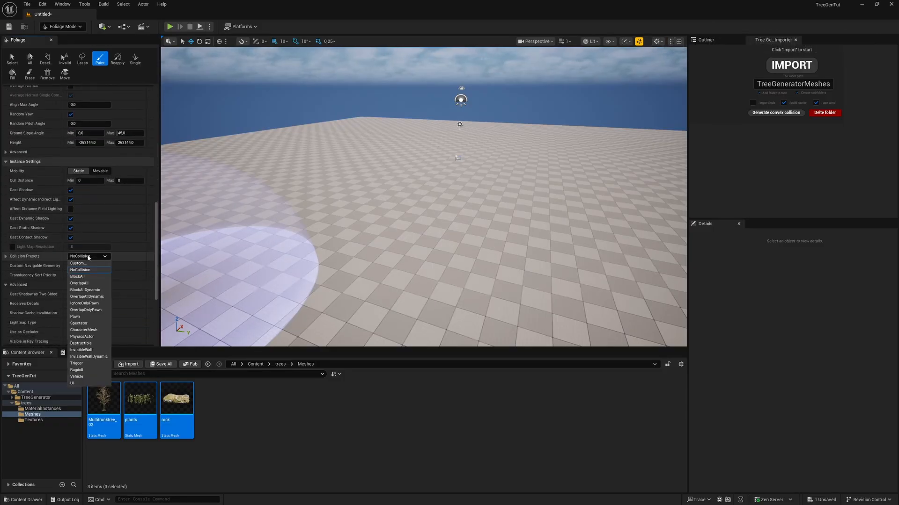
click(78, 276)
scroll(98, 261, down, 5)
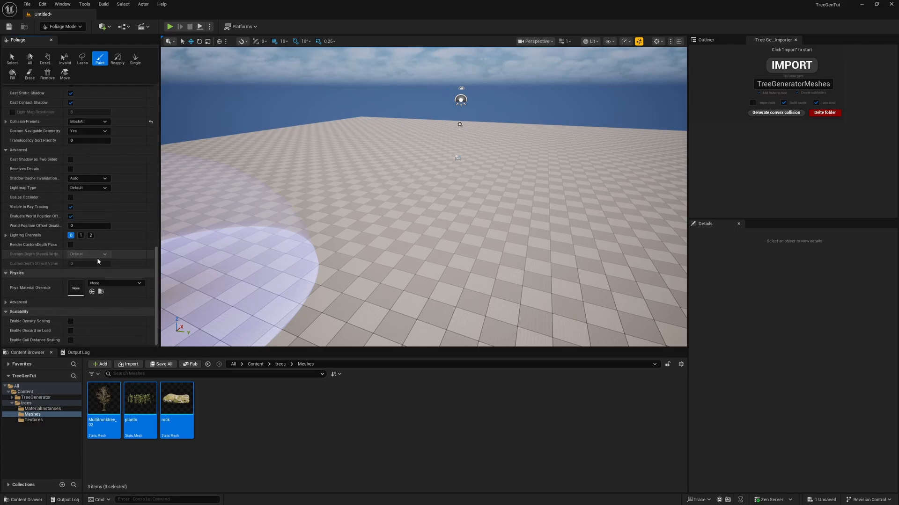
click(6, 302)
scroll(154, 293, up, 6)
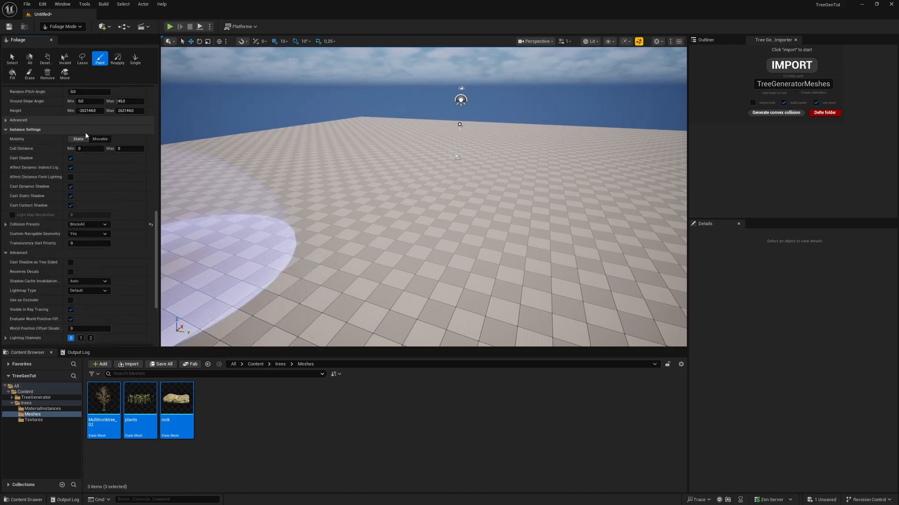
Leave Foliage mode and return to Selection mode.
click(63, 26)
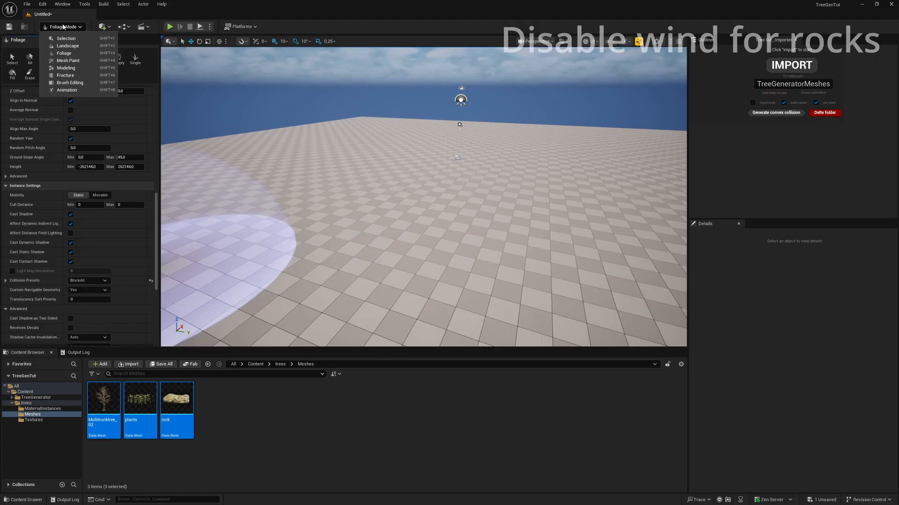
click(58, 36)
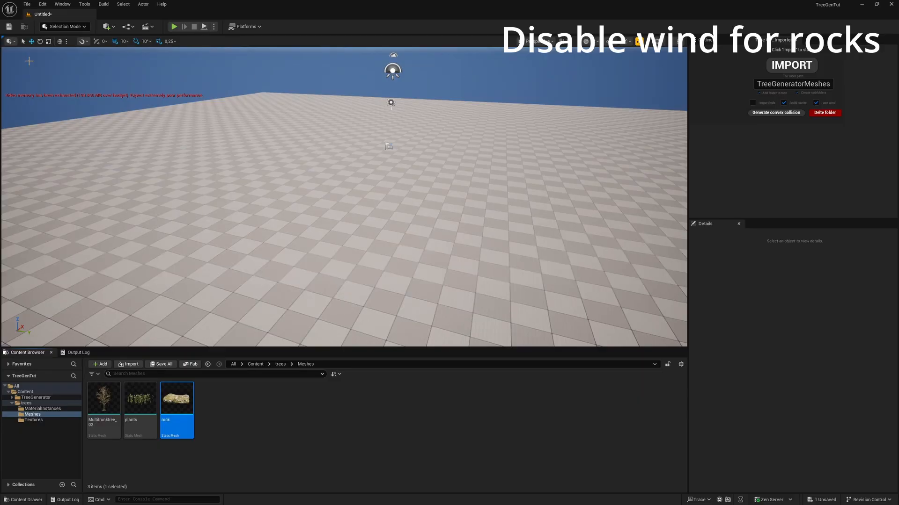
Open the rock mesh's material instance Mi_rock_Rocks_1, disable its wind parameter and save it.
drag(1, 107, 491, 137)
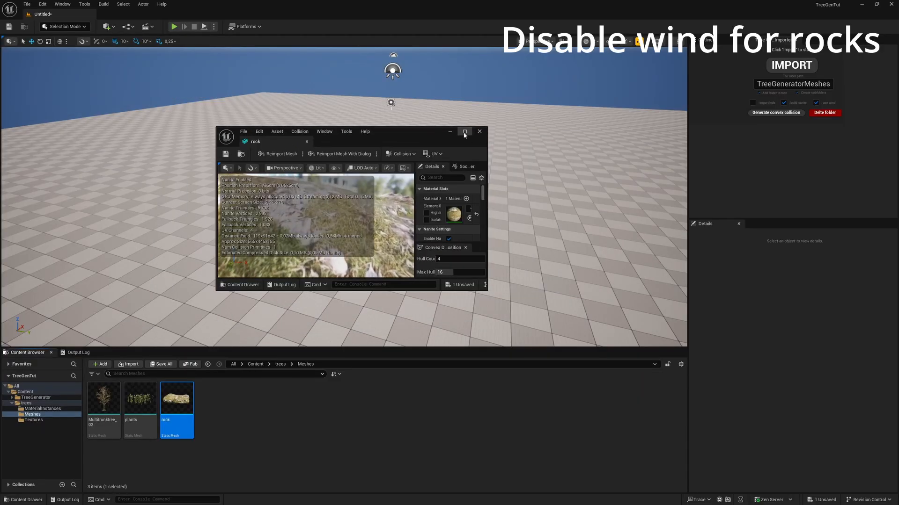
click(463, 133)
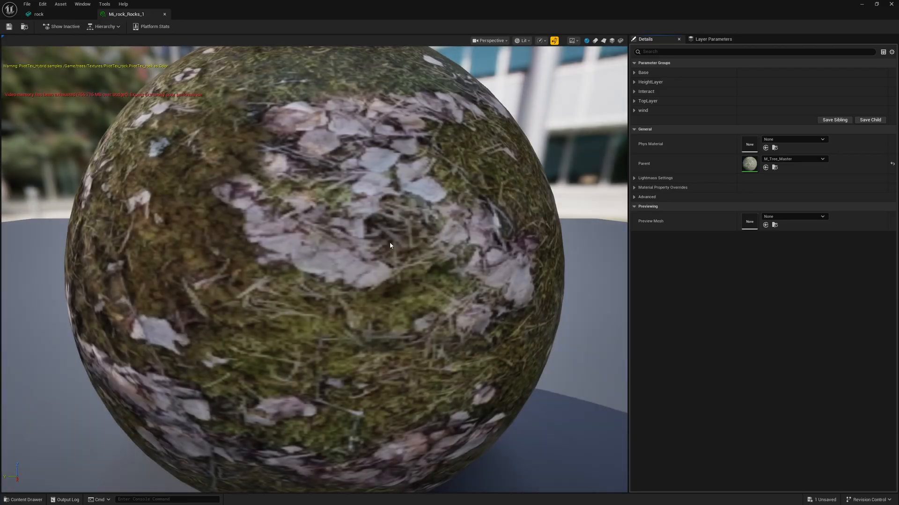
scroll(390, 242, down, 5)
click(634, 111)
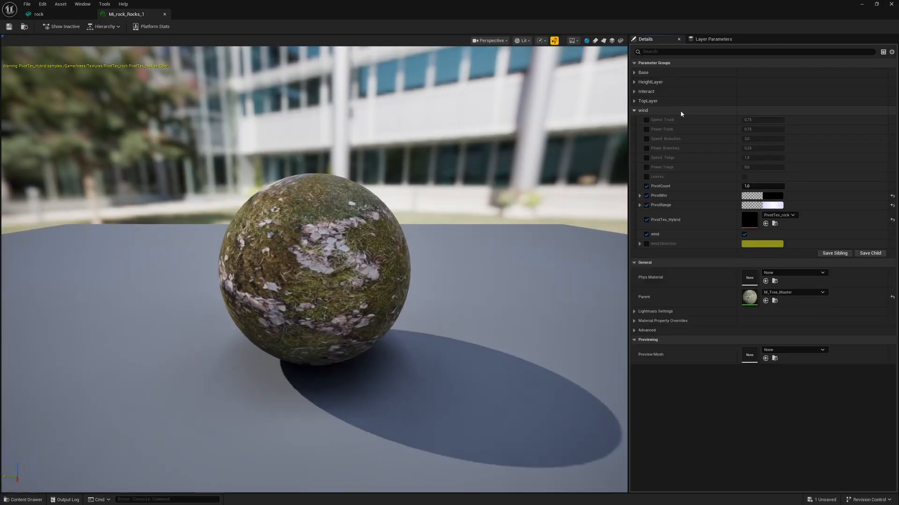
click(744, 235)
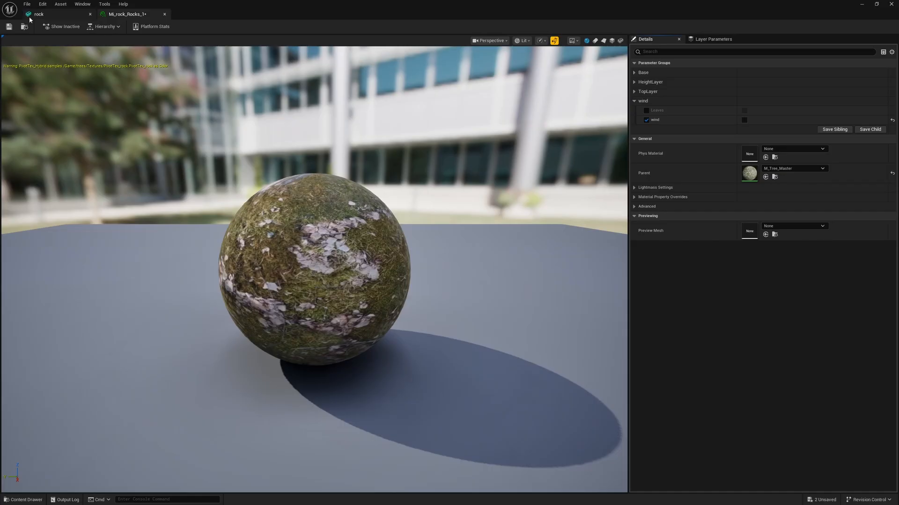
click(9, 27)
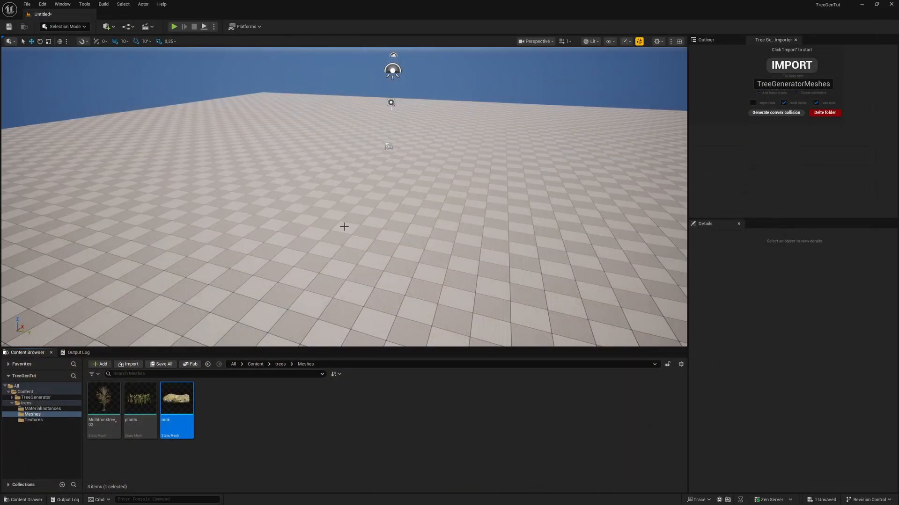
Switch to Foliage mode, check the rock foliage's instance settings, and test-paint rocks on the floor before erasing them.
click(64, 27)
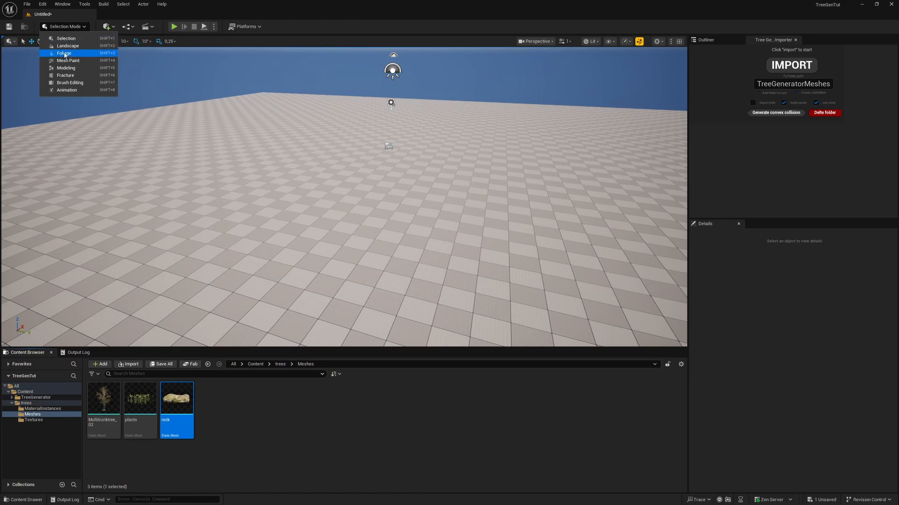
click(68, 55)
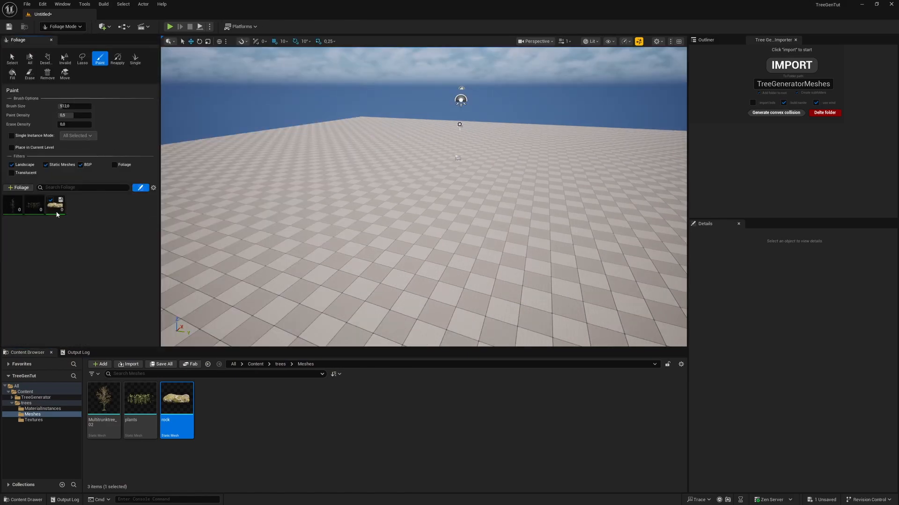
click(56, 208)
scroll(117, 293, down, 10)
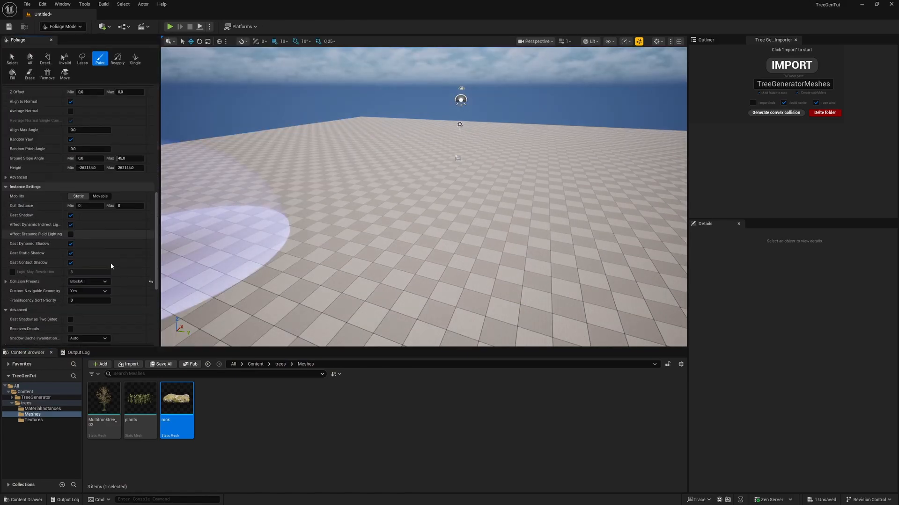
scroll(111, 267, down, 8)
scroll(126, 250, up, 8)
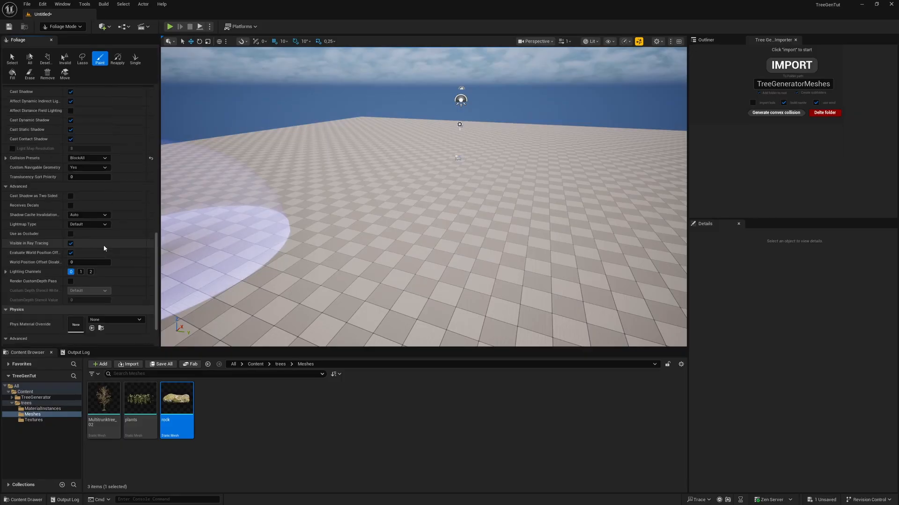
mouse_move(323, 276)
mouse_down()
mouse_move(351, 217)
mouse_move(482, 198)
mouse_move(357, 136)
mouse_move(487, 151)
mouse_up()
mouse_move(511, 195)
shift+mouse_down()
mouse_move(403, 143)
mouse_move(460, 154)
shift+mouse_up()
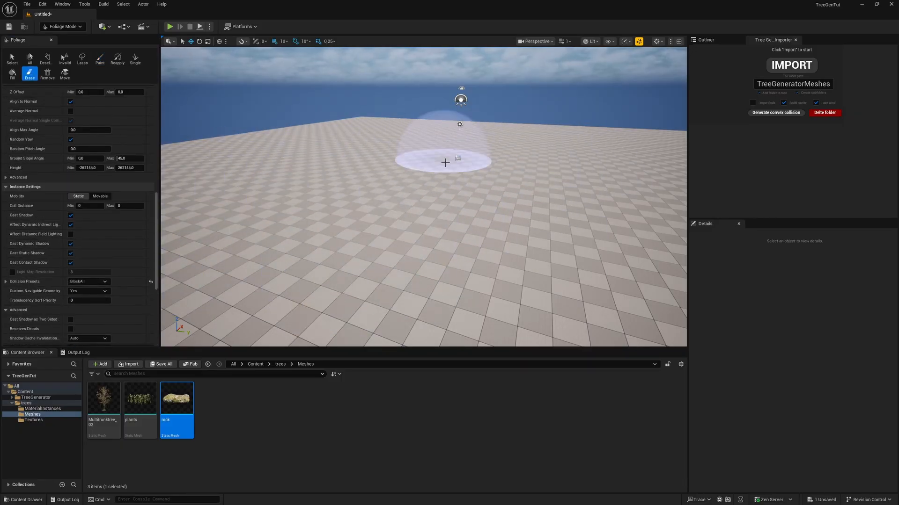
Activate the tree, plants and rock foliage together and paint a mixed forest across the floor, erasing unwanted instances.
scroll(108, 185, up, 10)
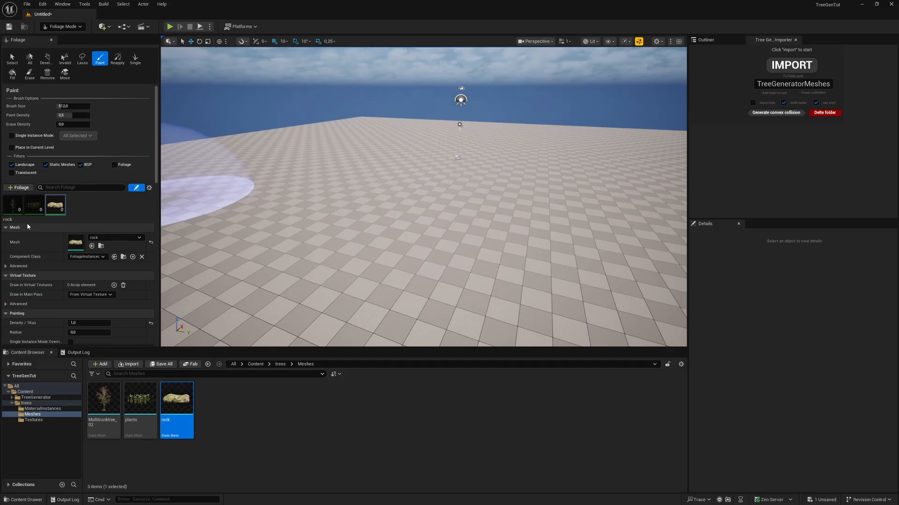
click(8, 200)
right_drag(461, 195, 461, 174)
mouse_move(462, 194)
mouse_down()
mouse_move(381, 216)
mouse_move(509, 223)
mouse_move(575, 187)
mouse_up()
right_drag(531, 177, 627, 166)
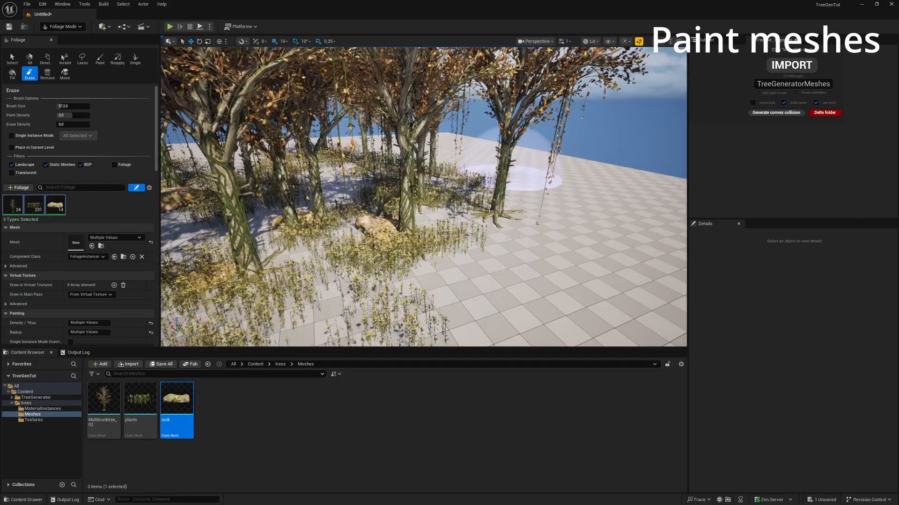
mouse_move(532, 177)
mouse_down()
mouse_move(603, 197)
mouse_move(448, 160)
mouse_up()
key(w)
mouse_move(448, 160)
right_down()
mouse_move(448, 134)
mouse_move(424, 143)
mouse_move(440, 129)
mouse_move(461, 145)
mouse_move(424, 151)
mouse_move(389, 135)
right_up()
key(w)
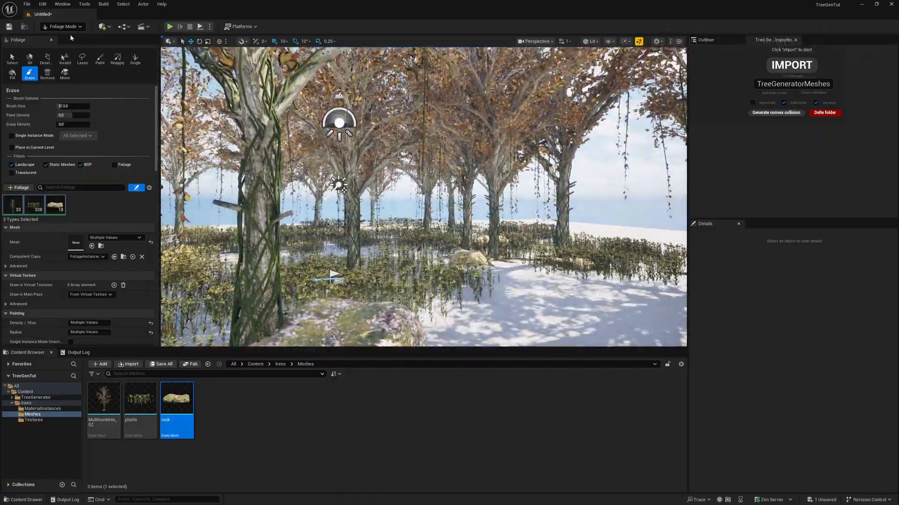
Return from Foliage mode to Selection mode.
click(65, 27)
click(59, 38)
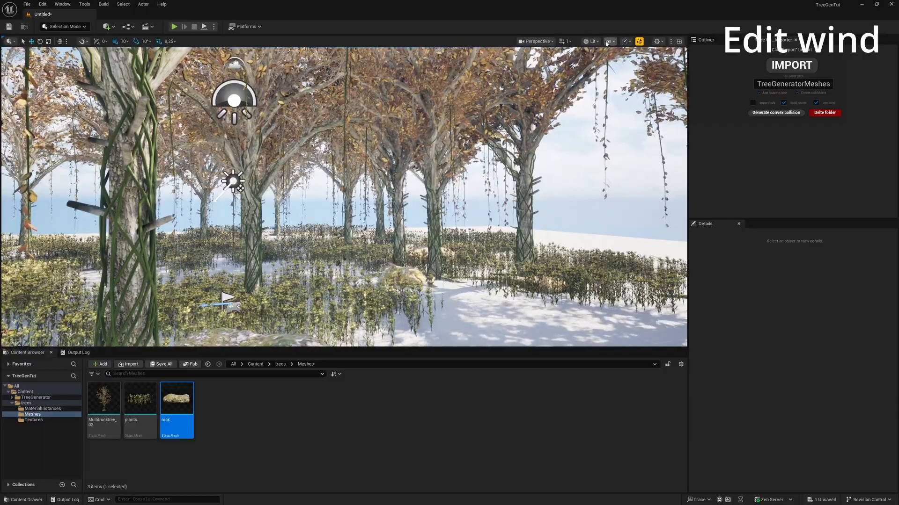
click(596, 42)
click(552, 42)
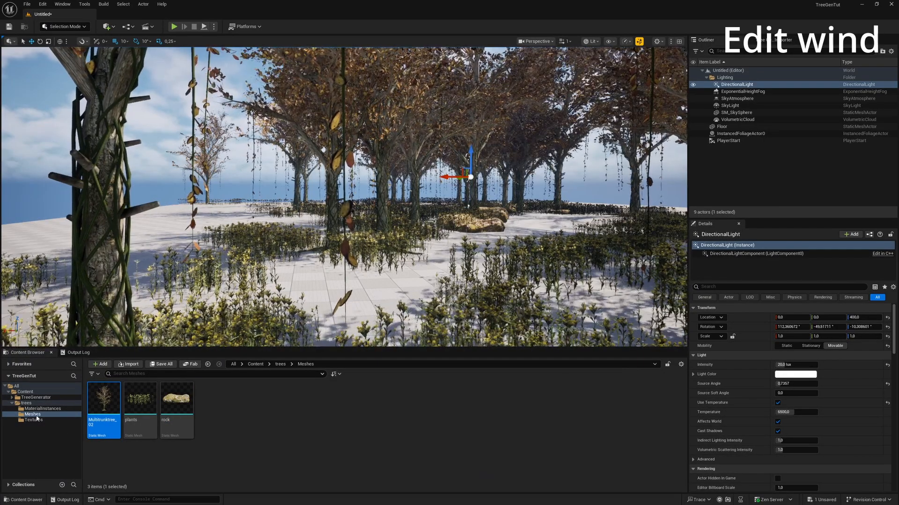
Open the M_Tree_Master material from the TreeGenerator MasterMaterial folder and locate its wind nodes in the graph.
click(42, 397)
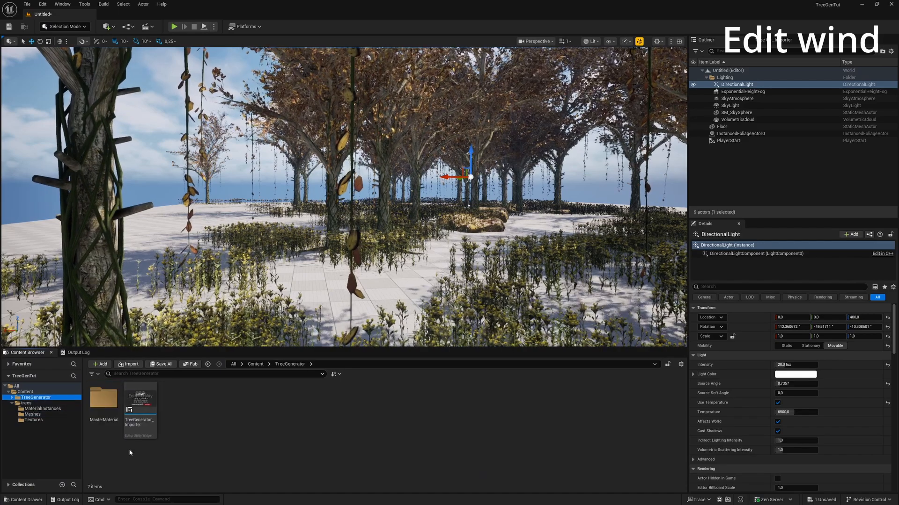
double_click(104, 398)
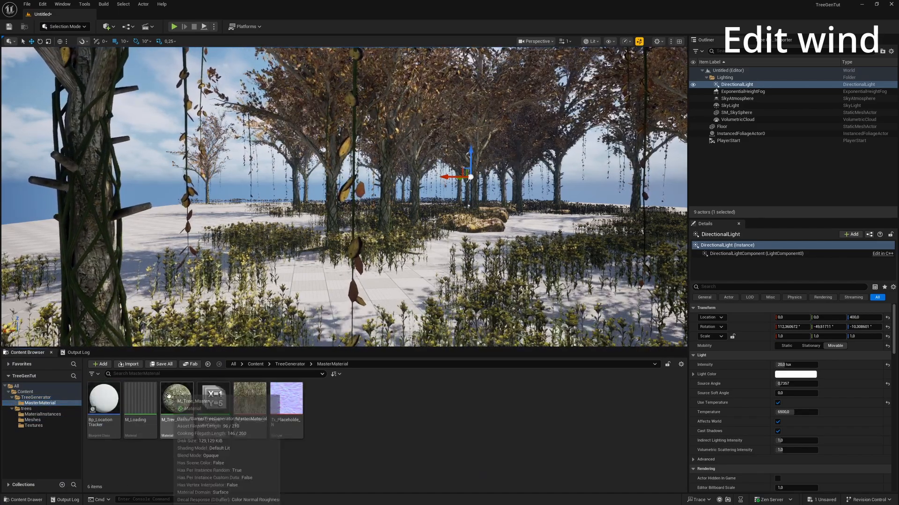
double_click(220, 411)
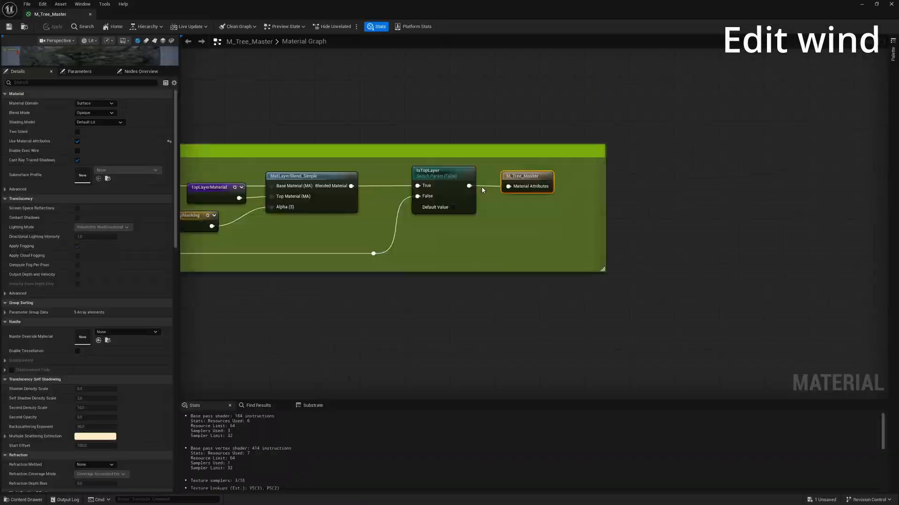
scroll(478, 205, down, 9)
right_drag(419, 273, 535, 134)
right_drag(476, 272, 534, 38)
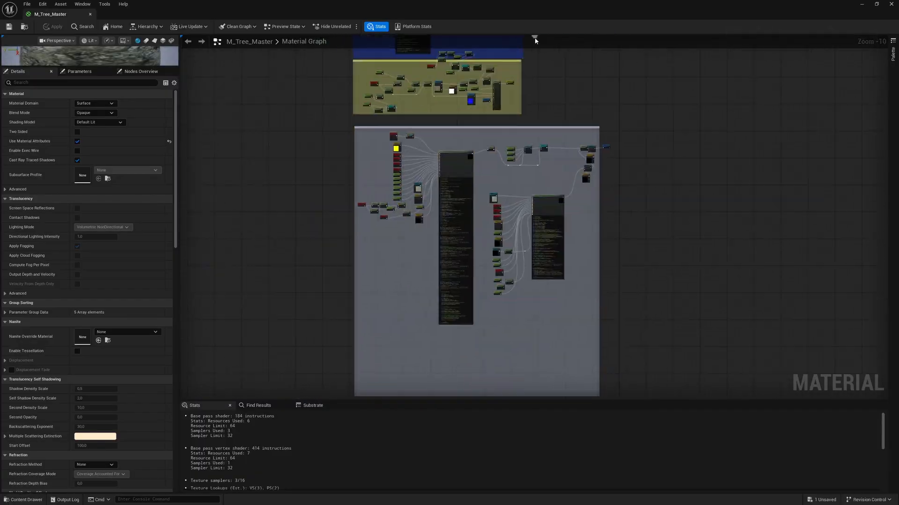
scroll(421, 204, up, 7)
scroll(370, 84, up, 3)
right_drag(370, 84, 389, 151)
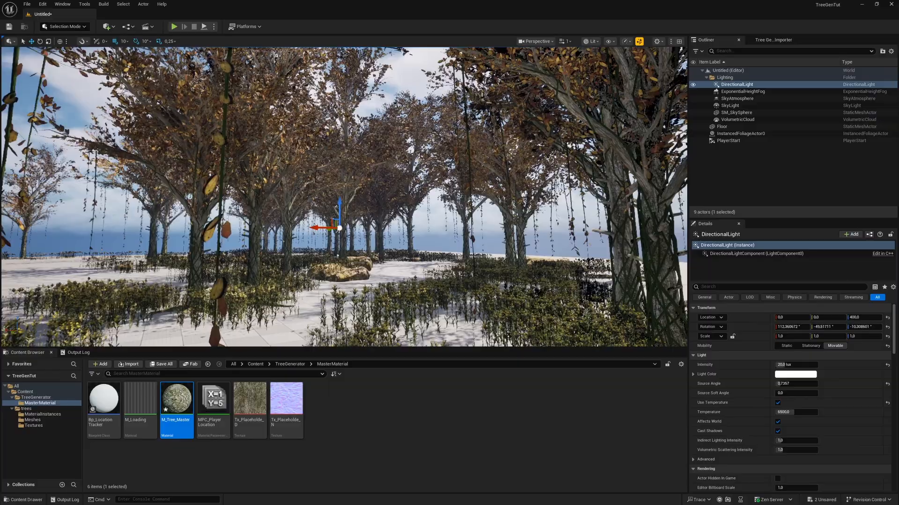
Move back through the level to view the painted forest from a wider angle.
right_drag(344, 197, 196, 151)
key(s)
key(d)
key(s)
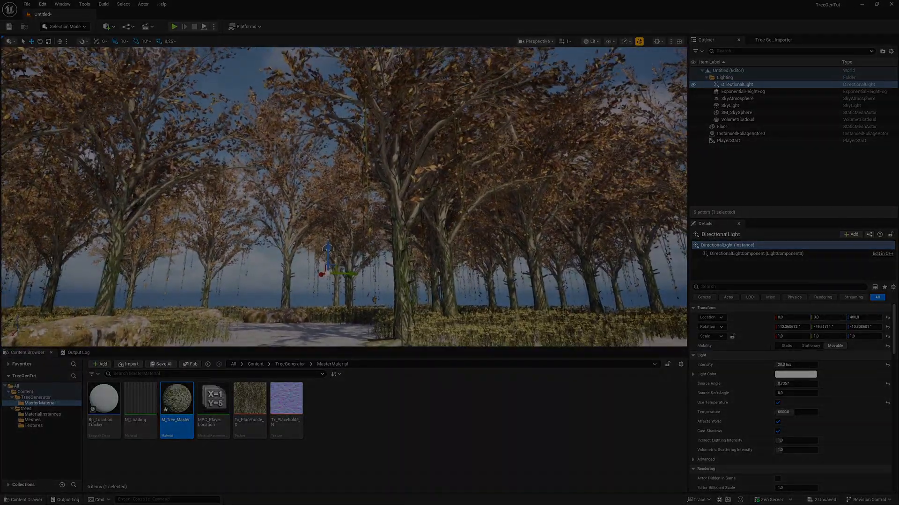